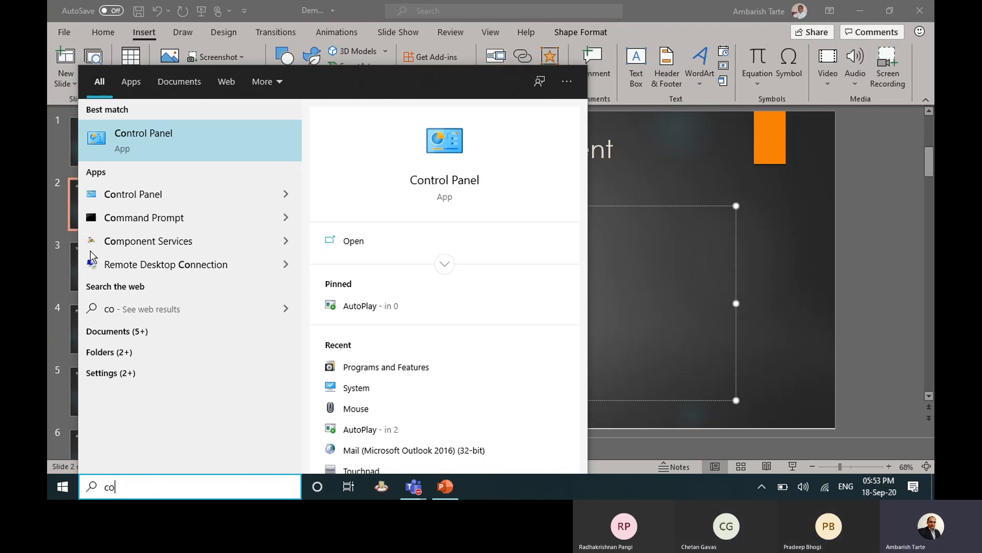
Inspect the pointer options in the Control Panel's Mouse settings, test locating the pointer, and close everything without changes.
{"action": "left_click", "coordinate": [125, 143]}
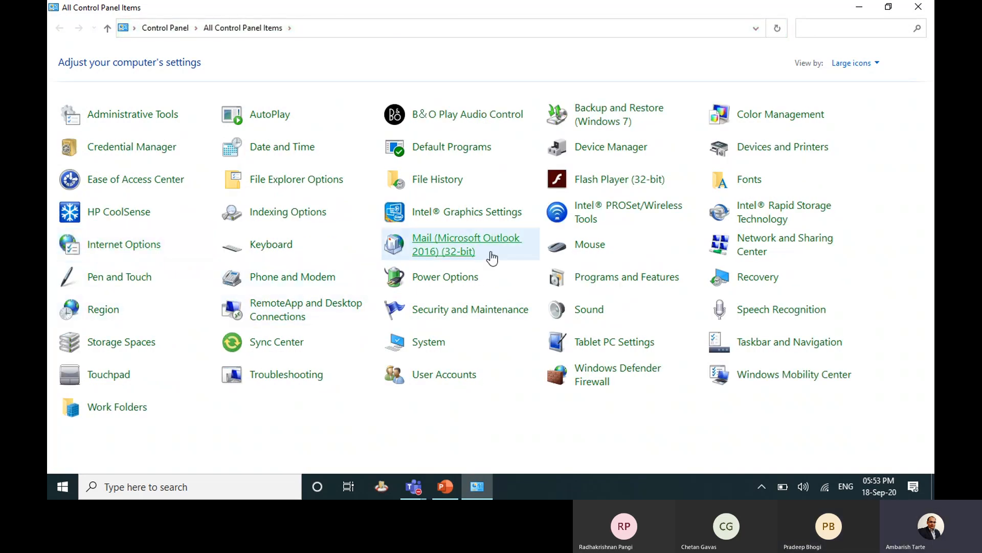
{"action": "left_click", "coordinate": [588, 245]}
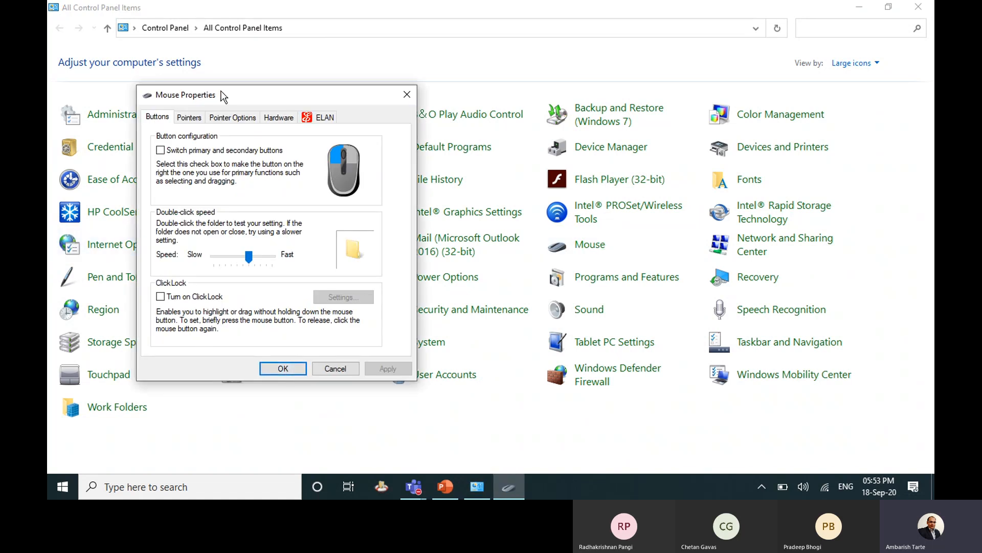
{"action": "left_click_drag", "start_coordinate": [222, 96], "coordinate": [408, 101]}
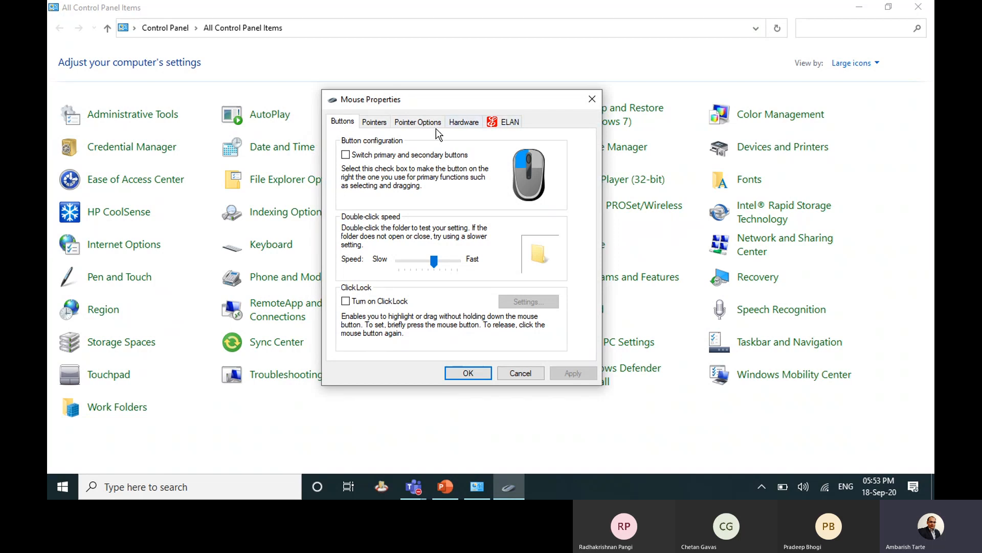
{"action": "left_click", "coordinate": [416, 124]}
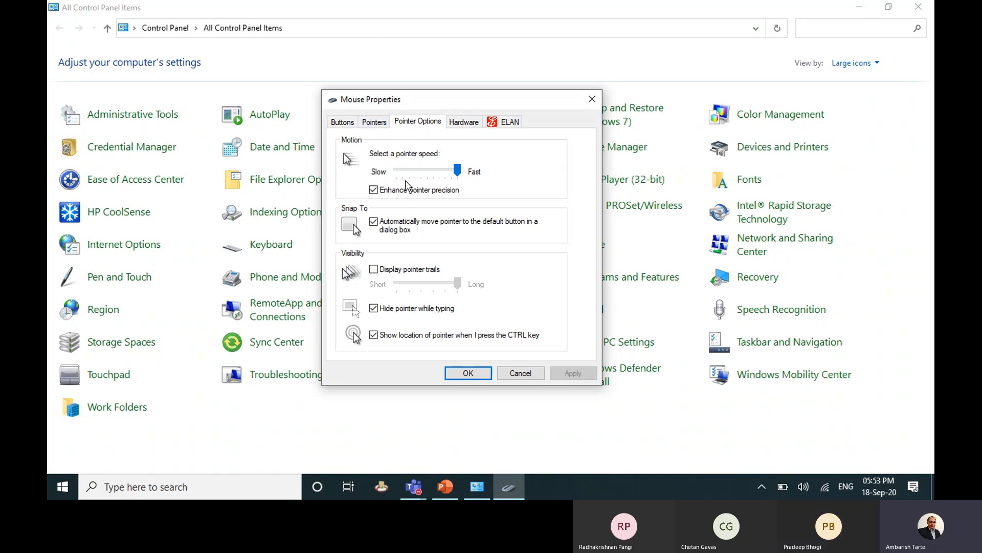
{"action": "key", "text": "ctrl"}
{"action": "left_click", "coordinate": [520, 373]}
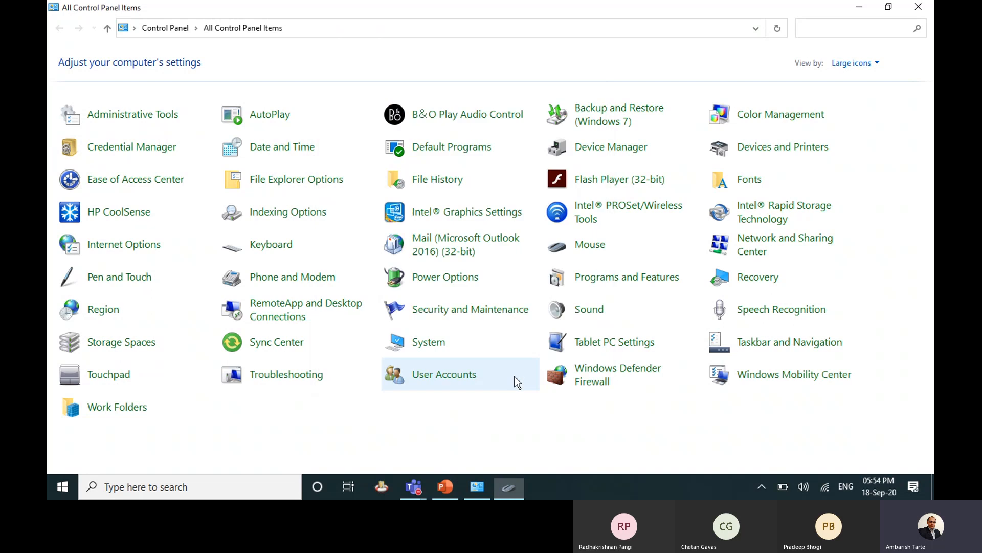
{"action": "left_click", "coordinate": [919, 7]}
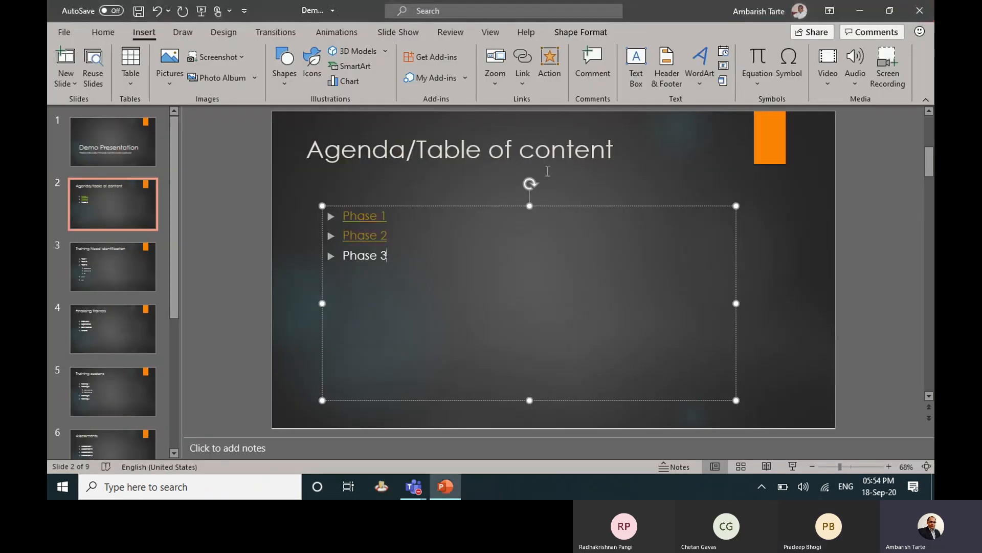
Show the desktop, select ICAI Kuwait.jpg, demonstrate locating the pointer, and return to the presentation.
{"action": "key", "text": "super+d"}
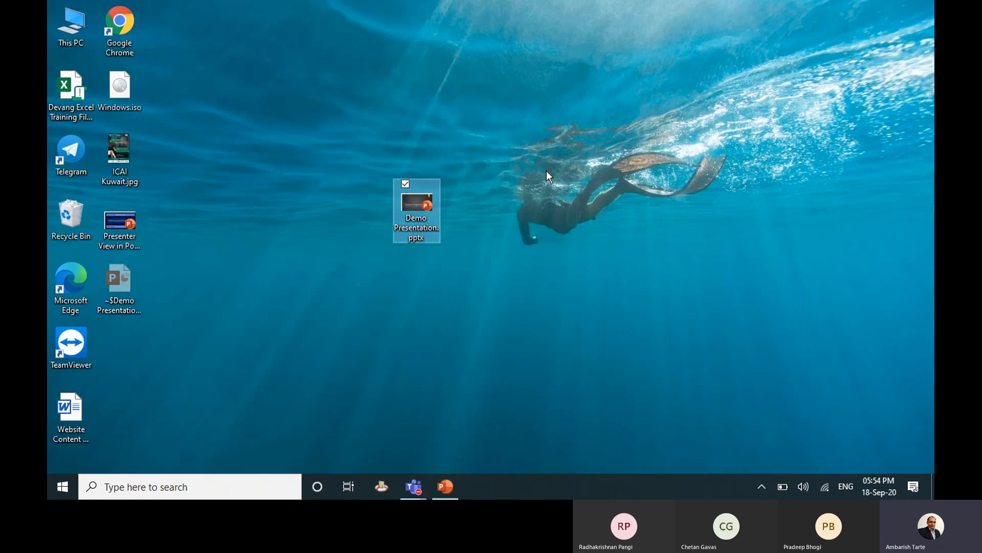
{"action": "left_click", "coordinate": [390, 78]}
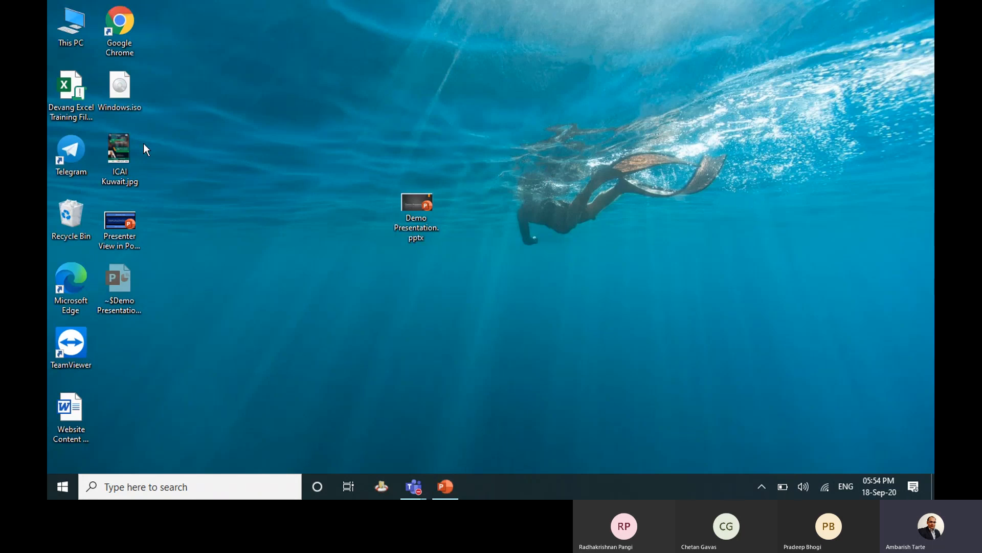
{"action": "left_click", "coordinate": [125, 155]}
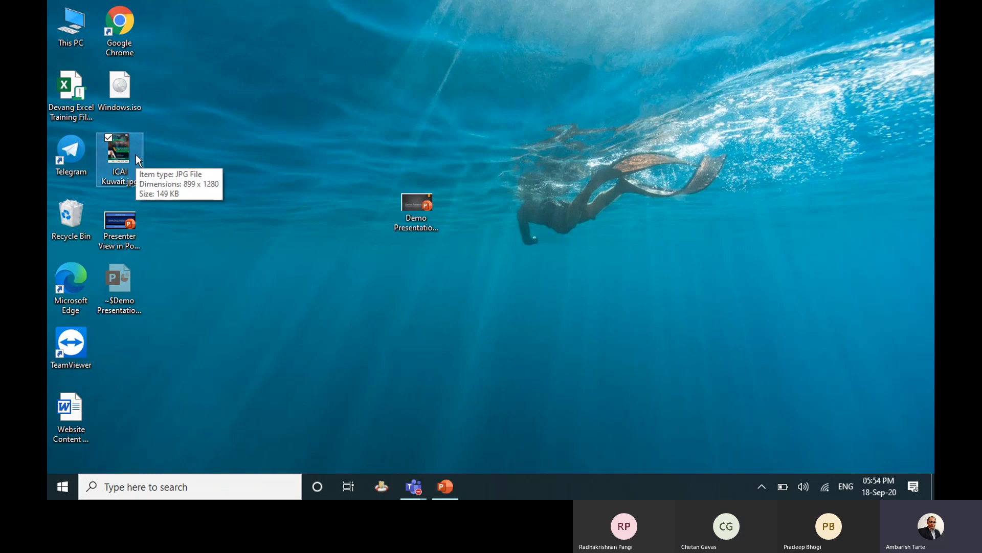
{"action": "key", "text": "ctrl"}
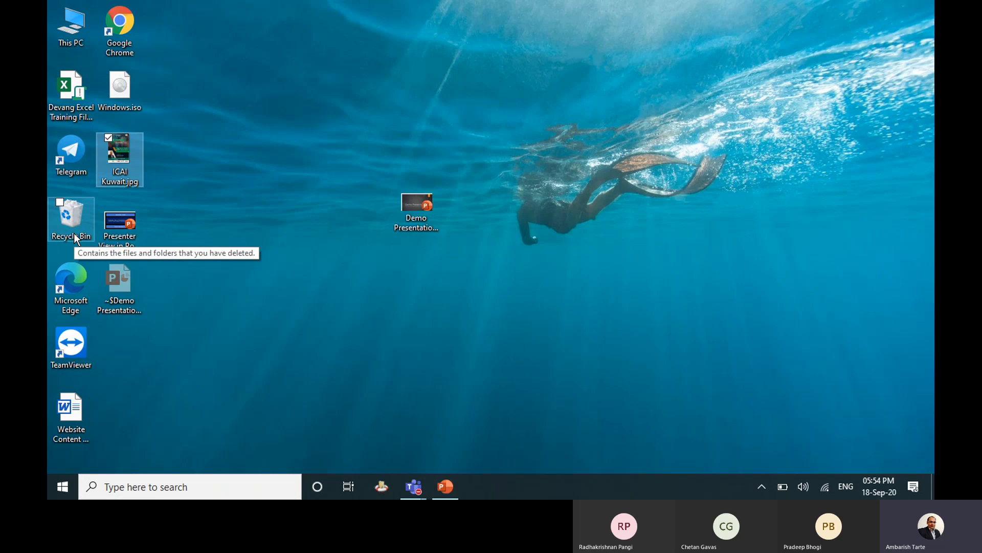
{"action": "key", "text": "ctrl"}
{"action": "key", "text": "super+d"}
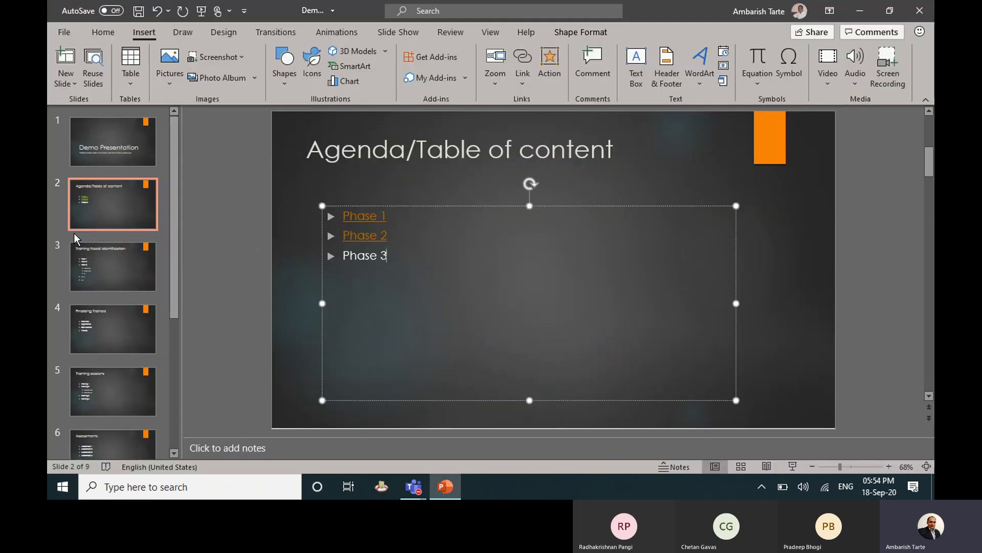
Display the Training Need Identification slide and check the participants list in the Teams meeting window.
{"action": "left_click", "coordinate": [130, 262]}
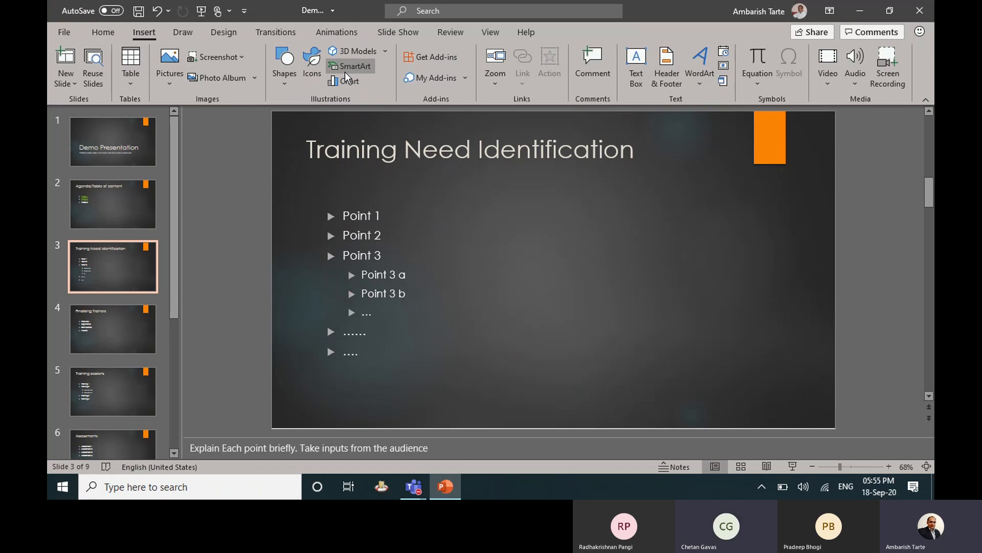
{"action": "key", "text": "alt+Tab"}
{"action": "key", "text": "alt+Tab"}
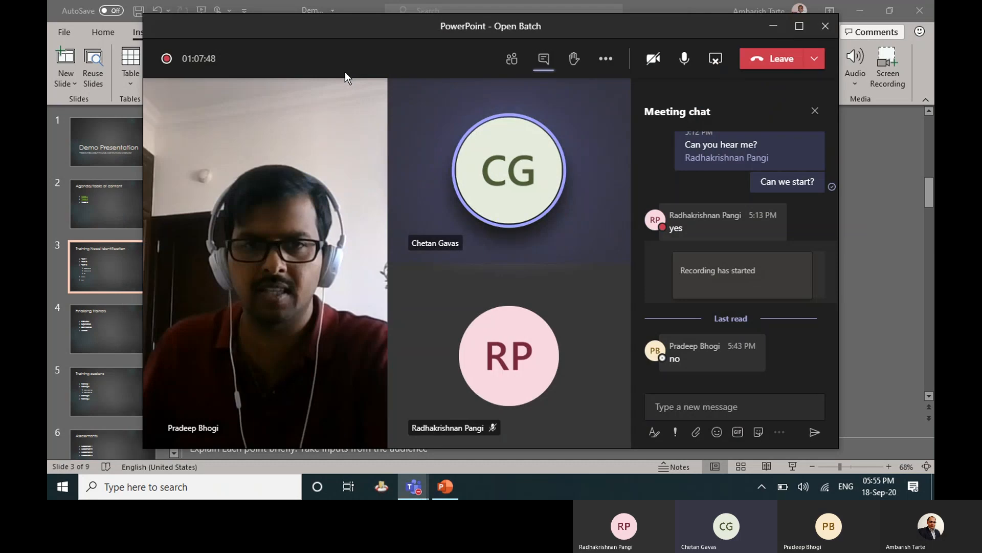
{"action": "left_click", "coordinate": [512, 61]}
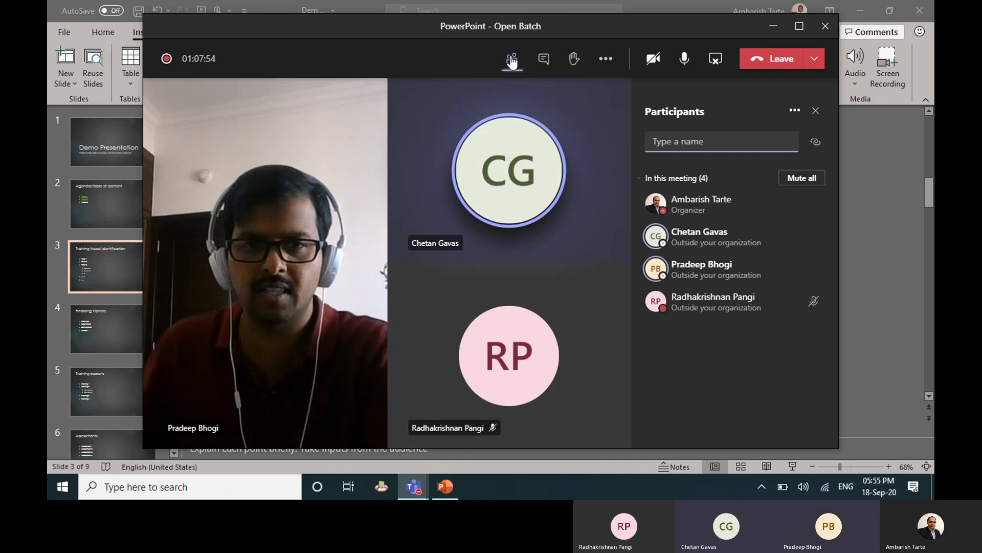
{"action": "left_click", "coordinate": [815, 111]}
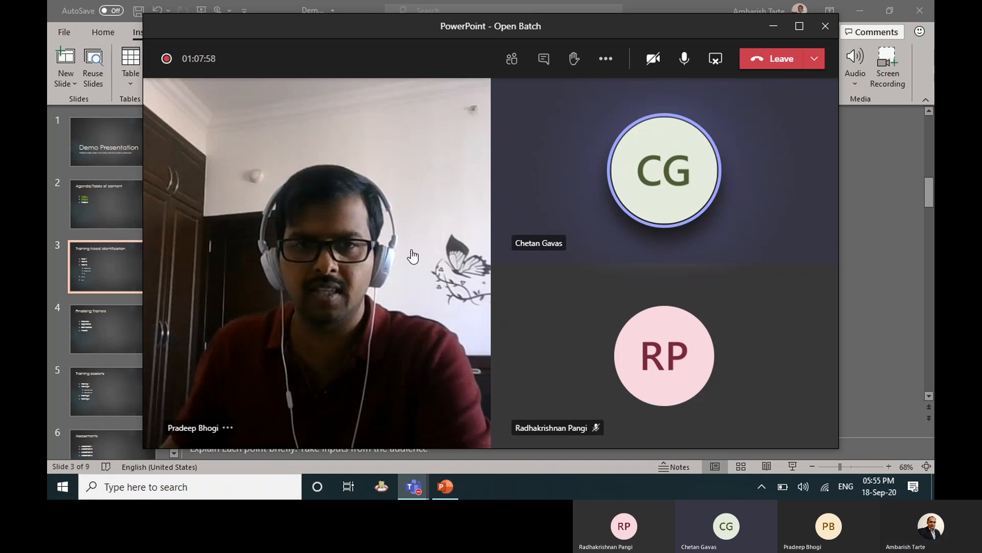
{"action": "key", "text": "alt+Tab"}
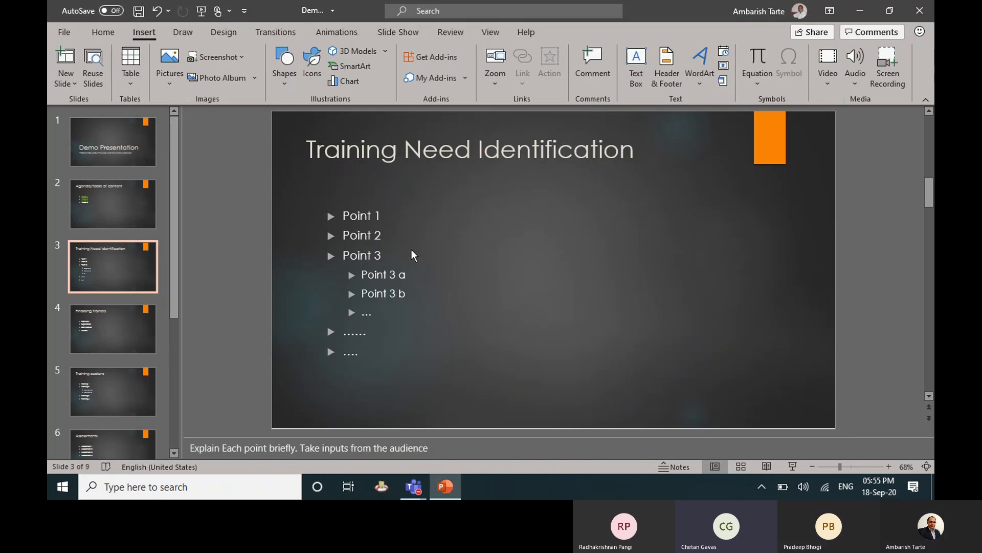
Show the desktop, dismiss its context menu, and demonstrate locating the pointer on the empty area.
{"action": "key", "text": "alt+Tab"}
{"action": "key", "text": "super+d"}
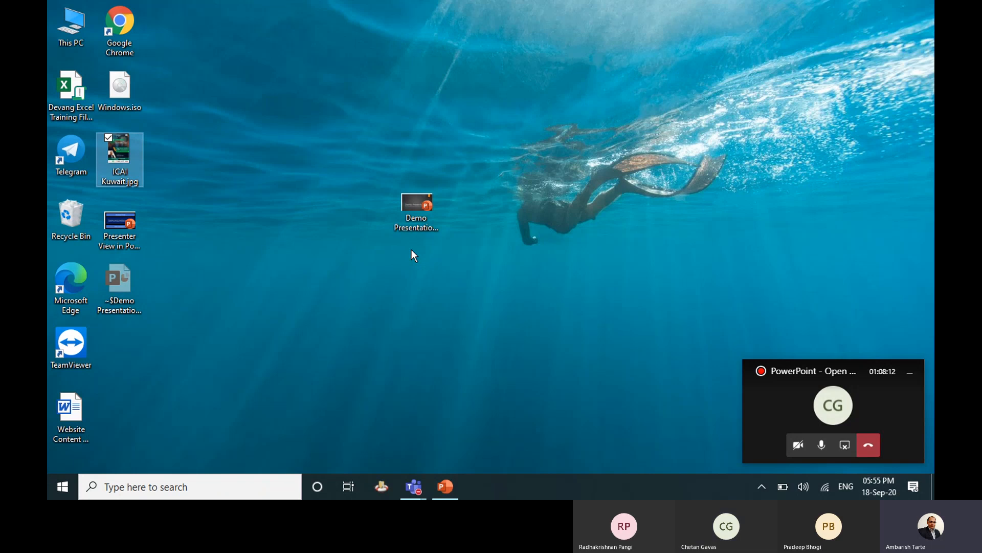
{"action": "left_click", "coordinate": [411, 250]}
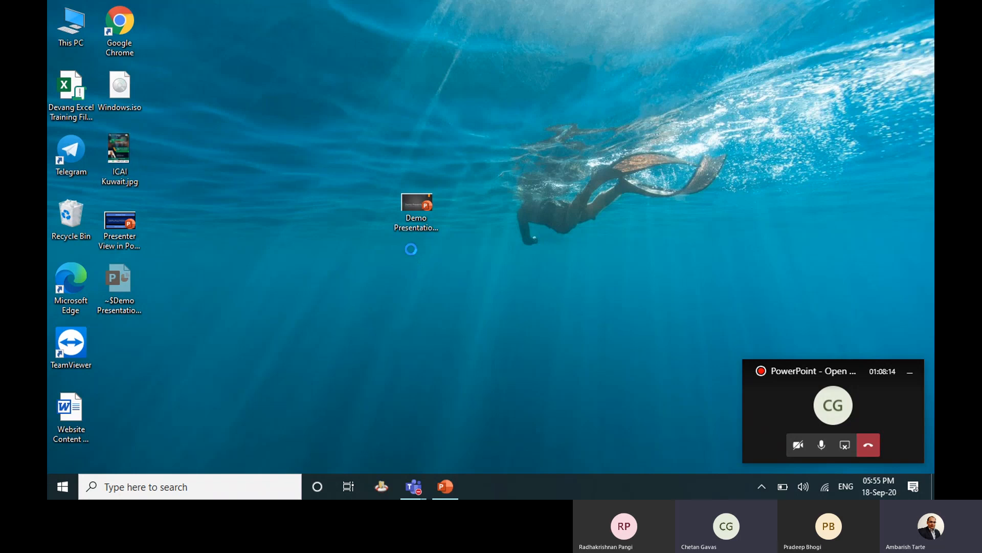
{"action": "right_click", "coordinate": [412, 249]}
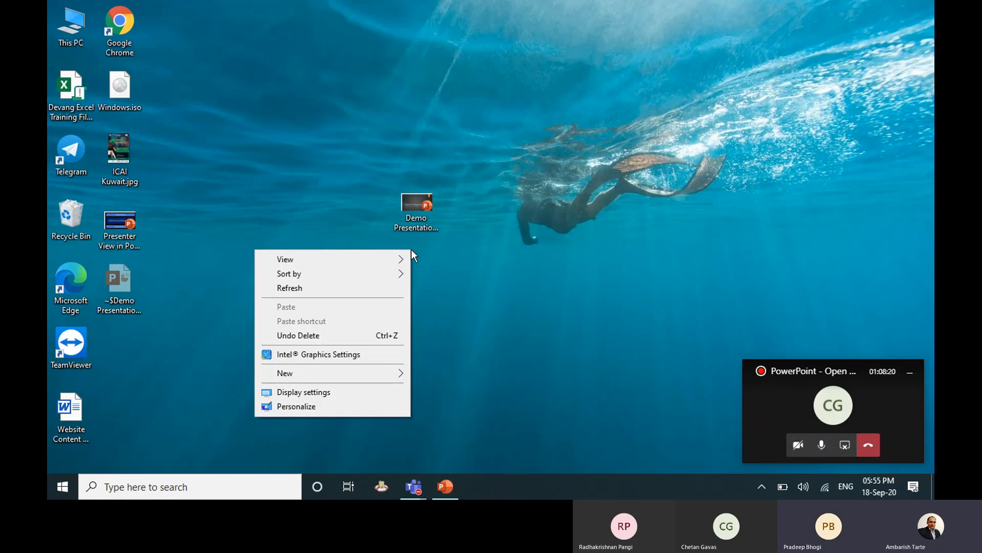
{"action": "left_click", "coordinate": [340, 226]}
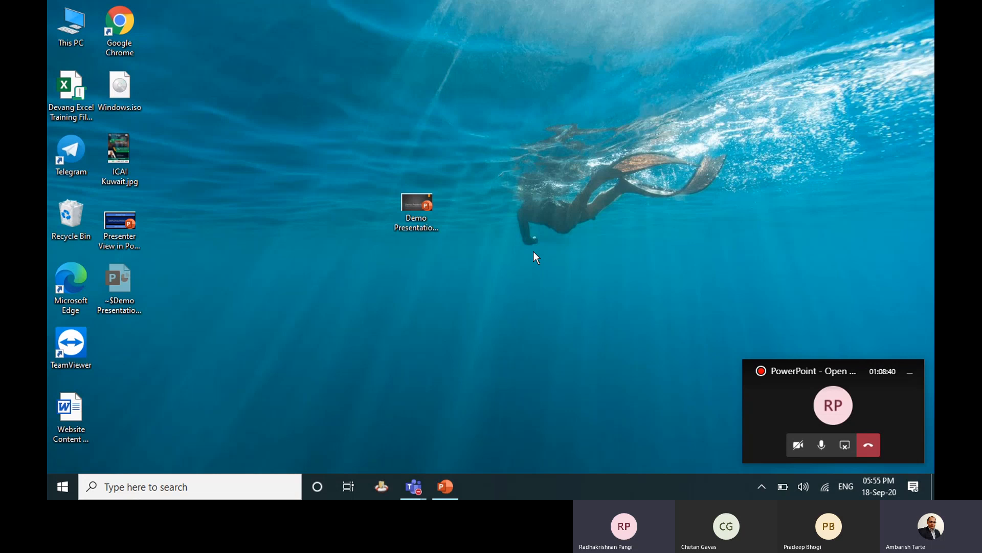
{"action": "key", "text": "ctrl"}
{"action": "key", "text": "ctrl"}
{"action": "key", "text": "ctrl"}
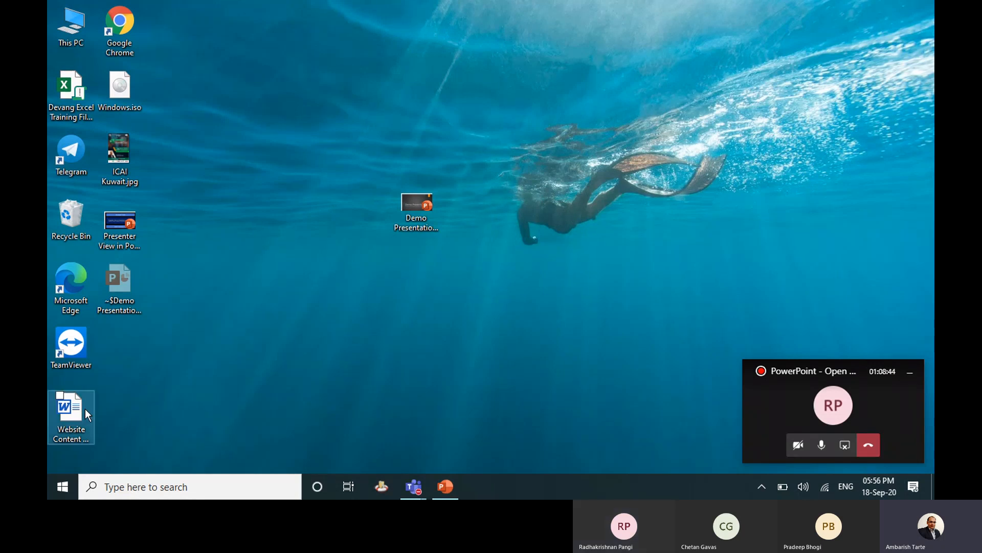
Select Website Content & Layout.rtf on the desktop, reveal the pointer's location over it, and clear the selection.
{"action": "left_click_drag", "start_coordinate": [84, 409], "coordinate": [587, 285]}
{"action": "left_click", "coordinate": [566, 318]}
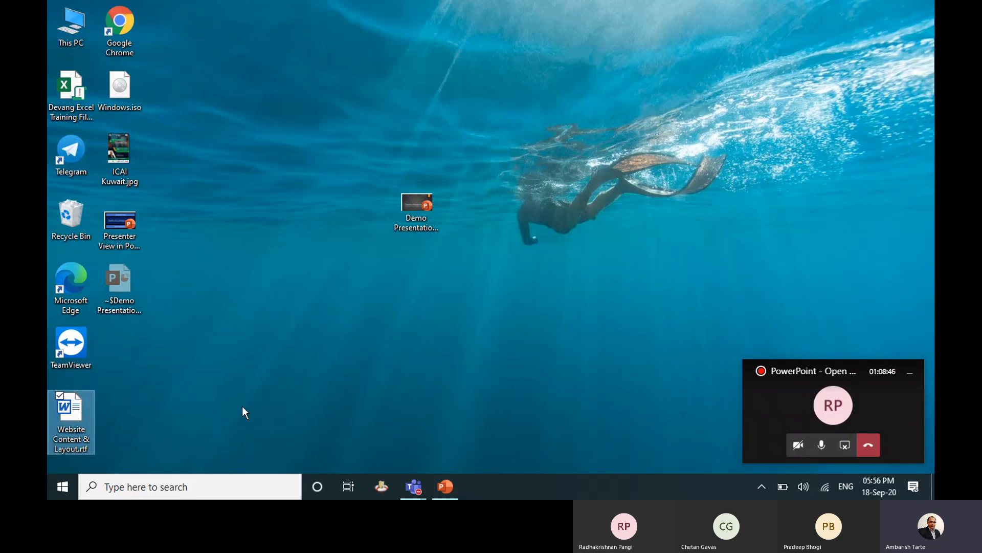
{"action": "key", "text": "ctrl"}
{"action": "key", "text": "ctrl"}
{"action": "key", "text": "ctrl"}
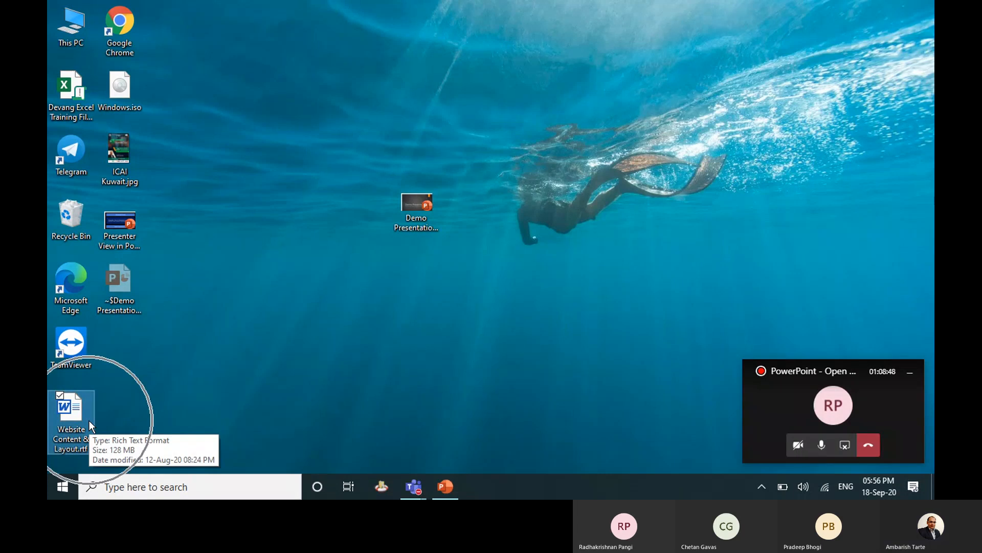
{"action": "left_click", "coordinate": [336, 297]}
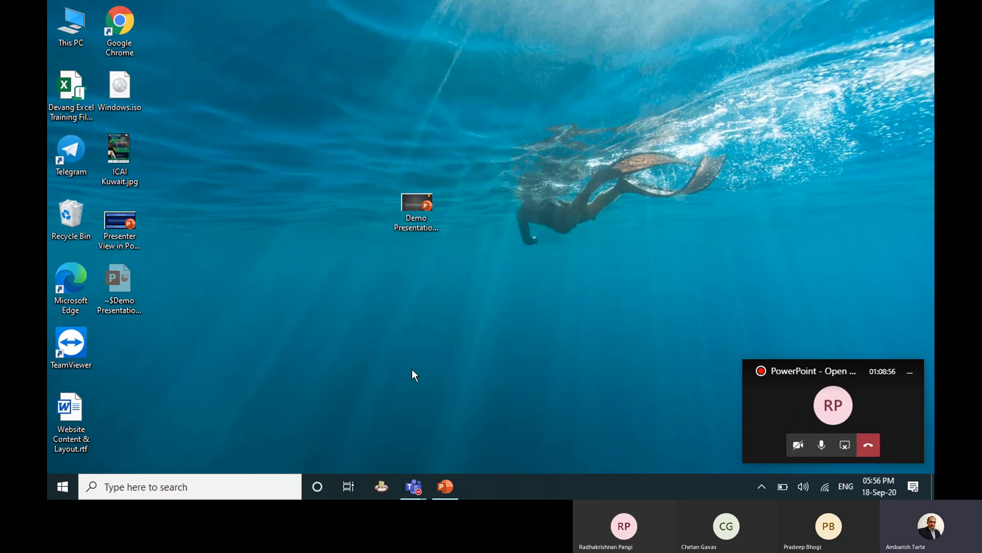
Review the PowerPoint - Open Batch meeting details in Teams and return to the Agenda/Table of content slide in PowerPoint.
{"action": "mouse_move", "coordinate": [415, 486]}
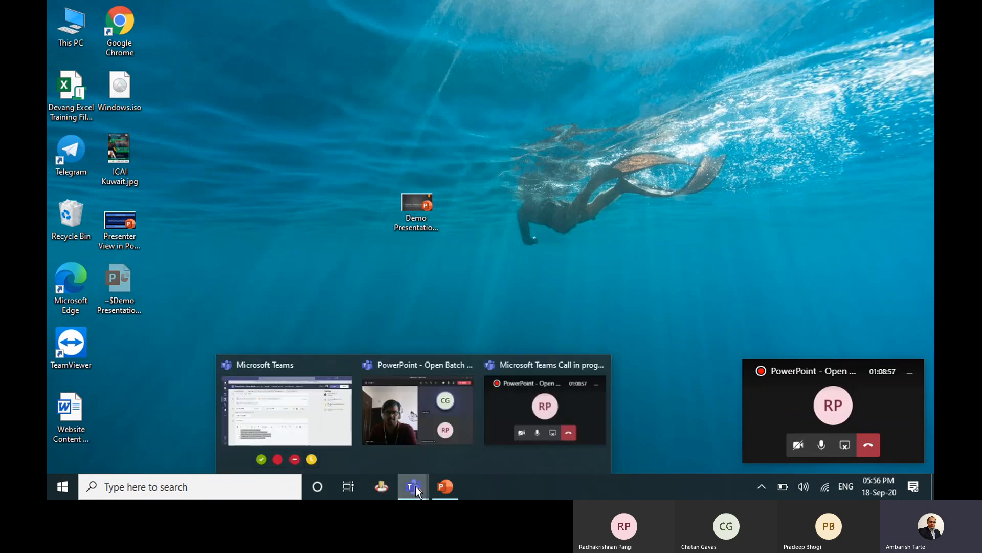
{"action": "left_click", "coordinate": [311, 432]}
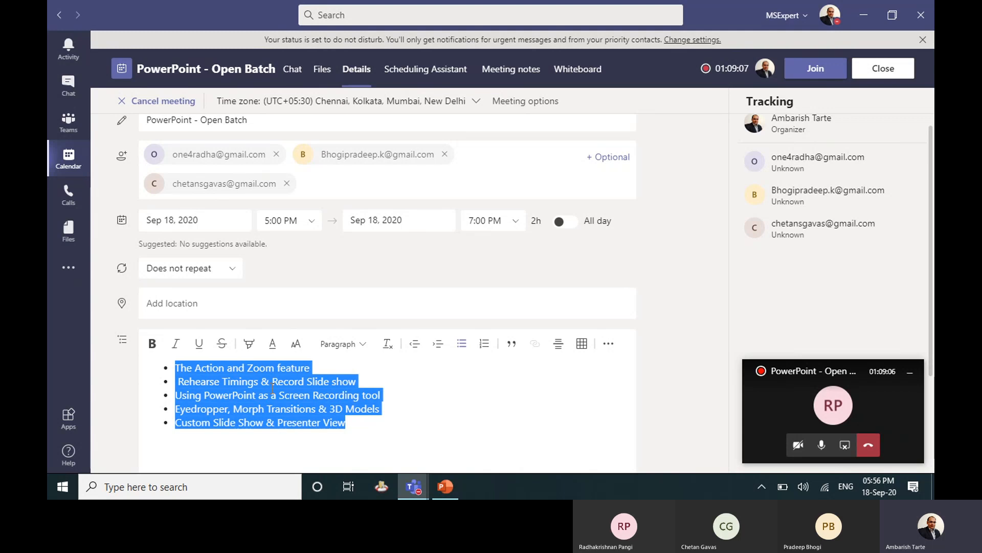
{"action": "key", "text": "super+d"}
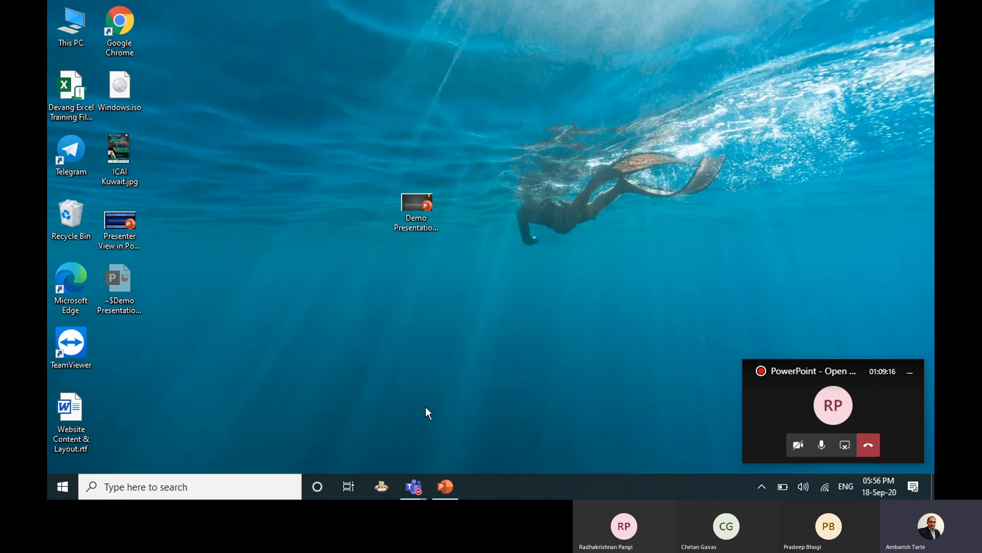
{"action": "left_click", "coordinate": [446, 487]}
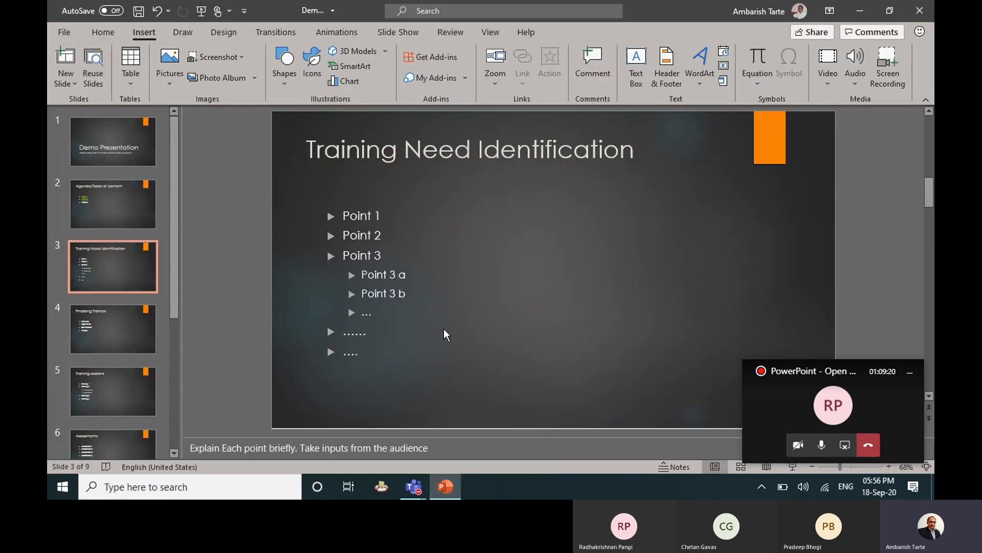
{"action": "left_click", "coordinate": [142, 224]}
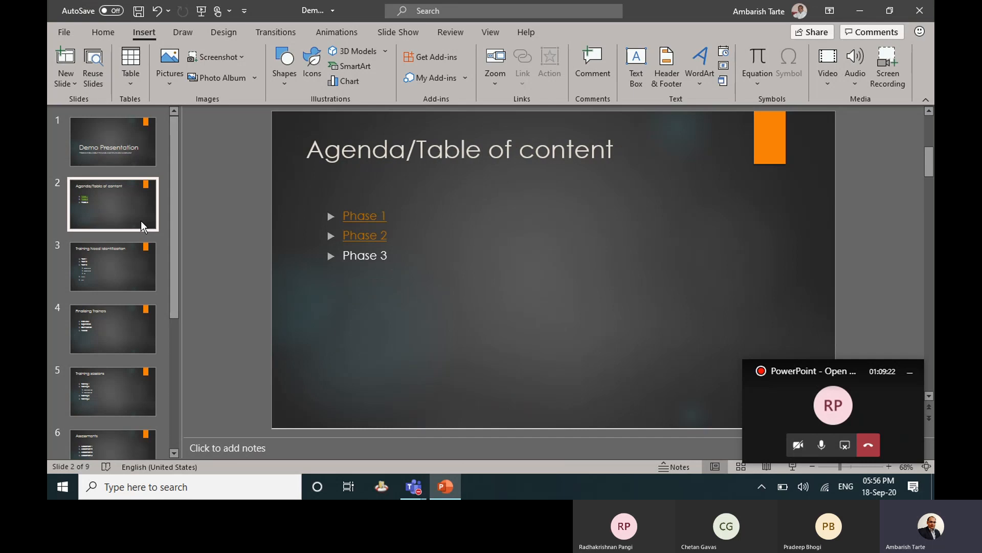
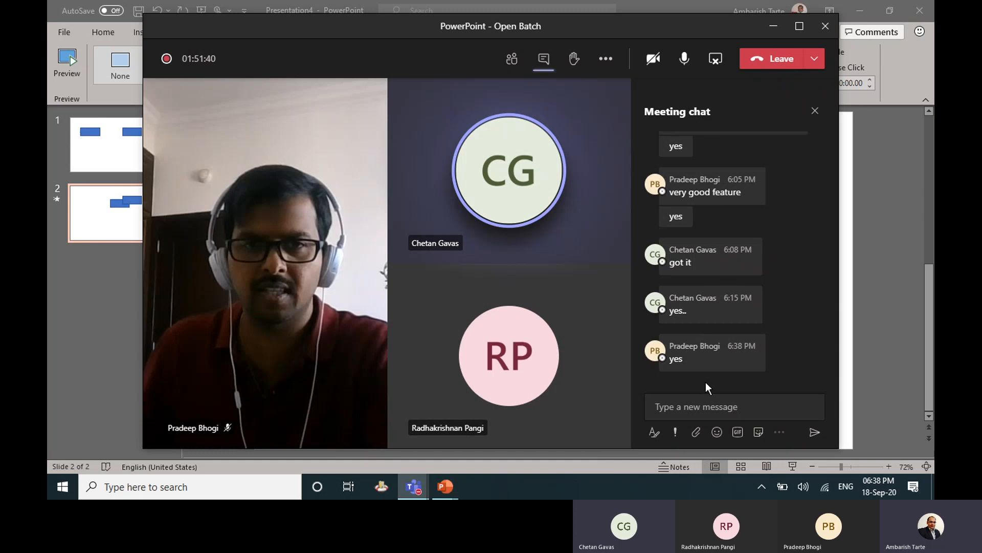
Switch back to Presentation4 in PowerPoint and delete the second slide with the overlapping rectangles.
{"action": "key", "text": "alt+Tab"}
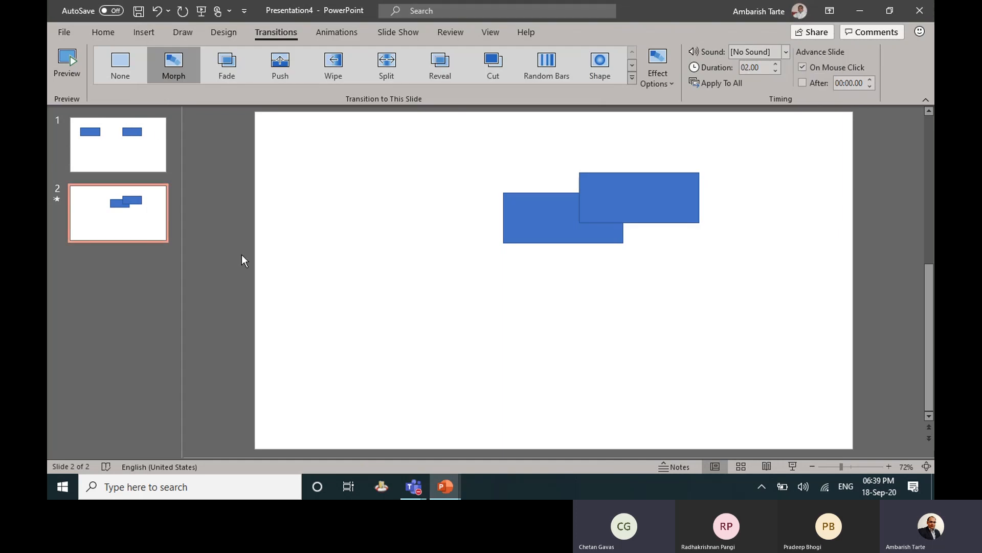
{"action": "key", "text": "Delete"}
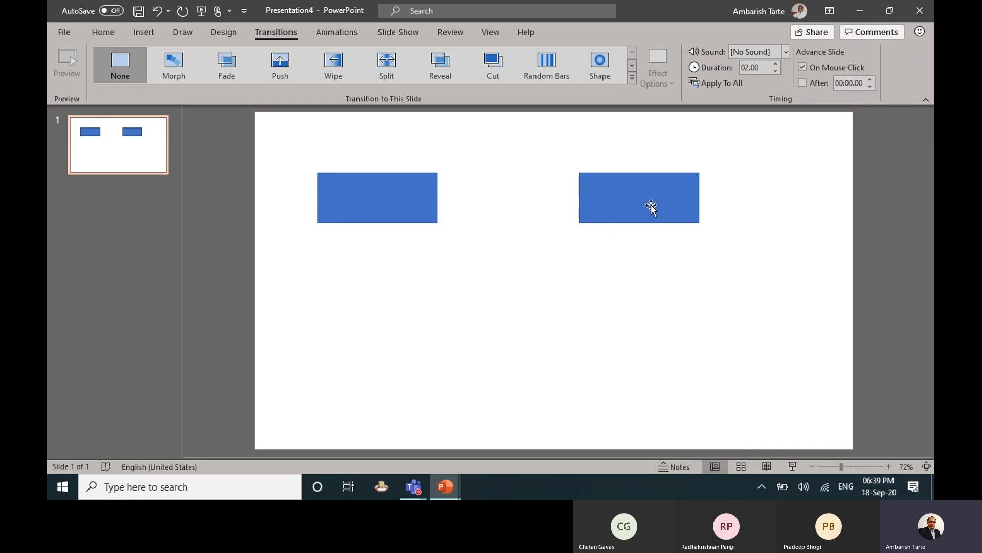
Add a Lines motion path to the first rectangle that ends on the second rectangle, and preview the animation.
{"action": "left_click", "coordinate": [378, 204]}
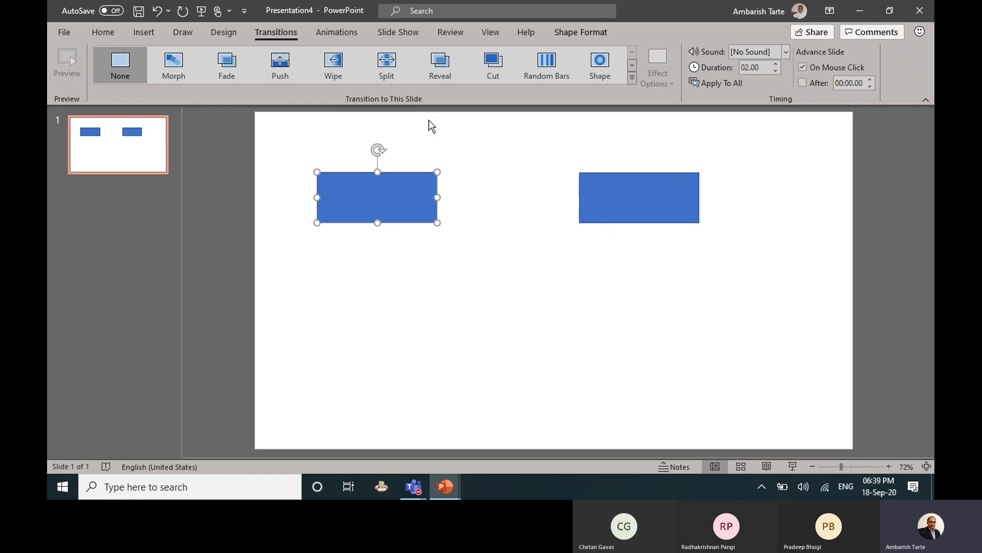
{"action": "left_click", "coordinate": [334, 31]}
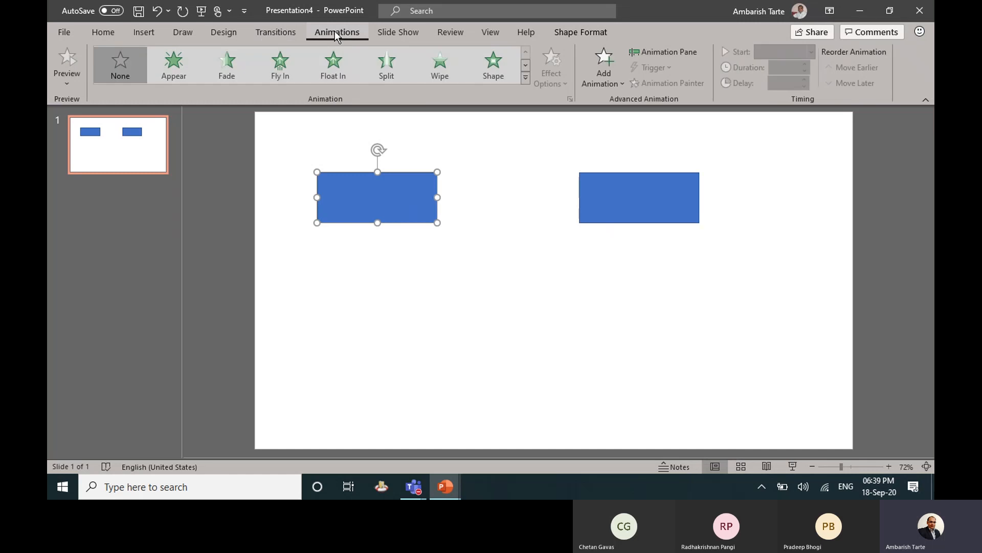
{"action": "left_click", "coordinate": [527, 78]}
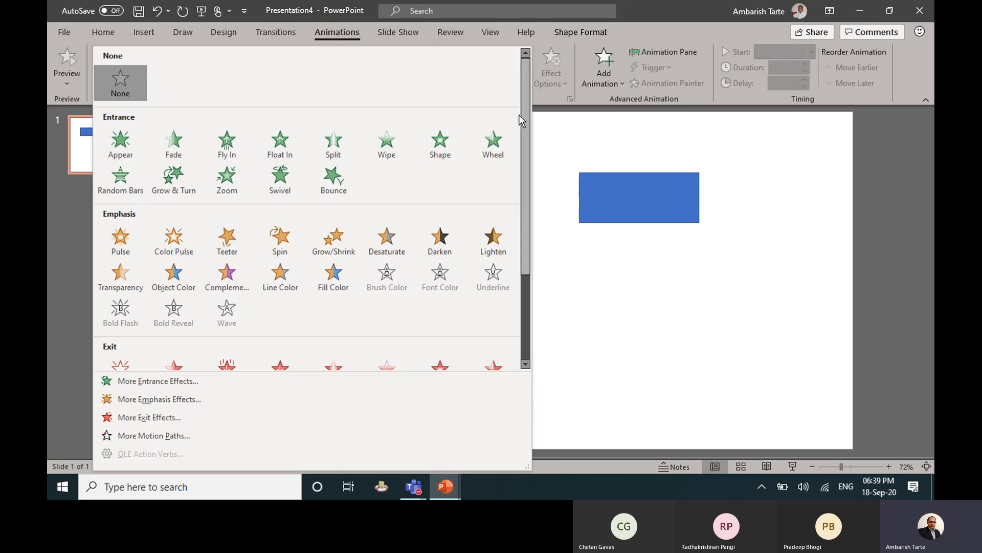
{"action": "left_click_drag", "start_coordinate": [525, 204], "coordinate": [532, 302]}
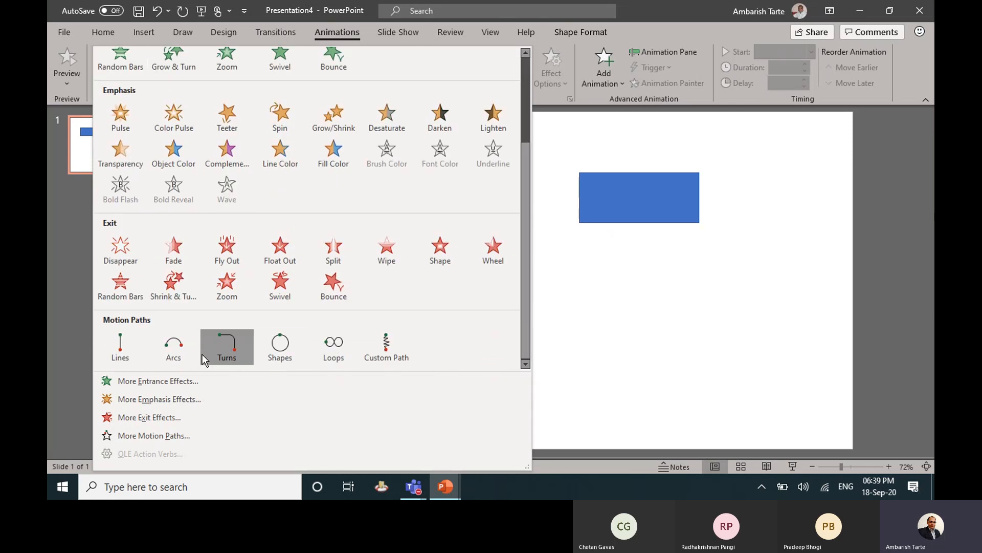
{"action": "left_click", "coordinate": [121, 353]}
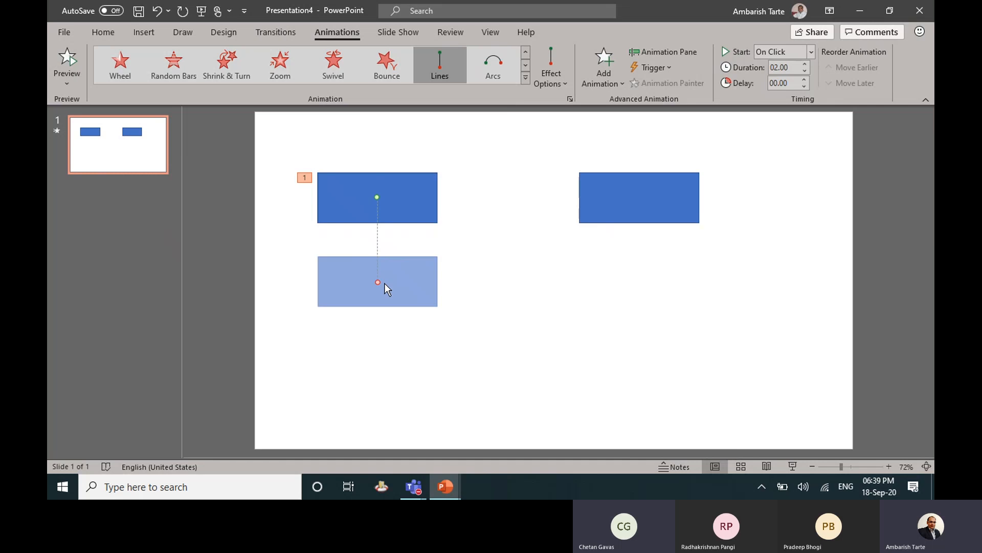
{"action": "left_click_drag", "start_coordinate": [378, 282], "coordinate": [645, 198]}
{"action": "left_click", "coordinate": [430, 248]}
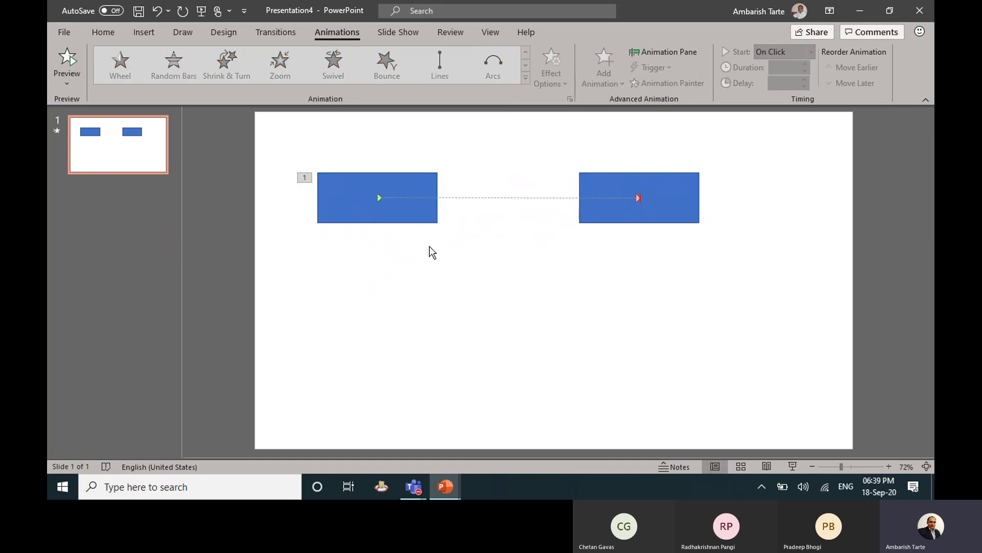
{"action": "left_click", "coordinate": [66, 81]}
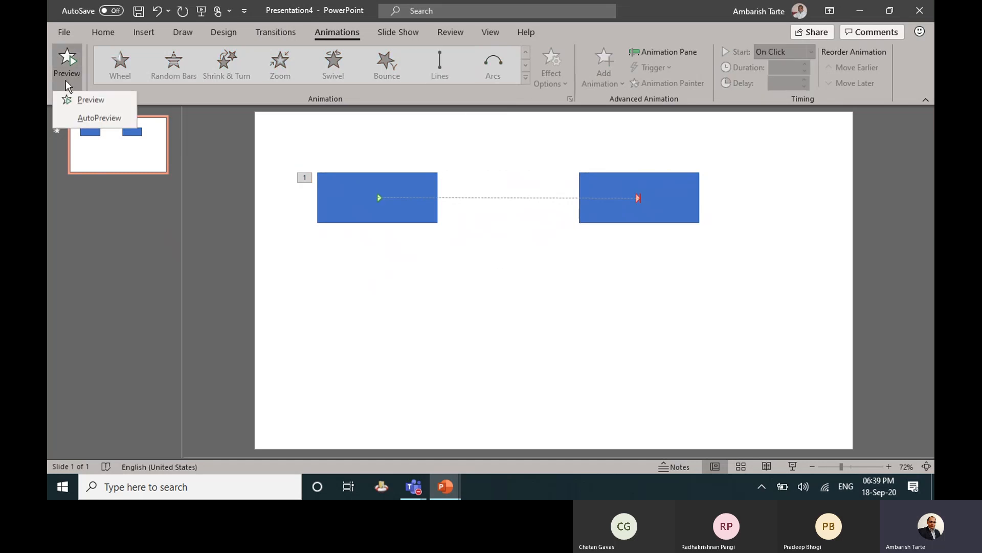
{"action": "left_click", "coordinate": [74, 101]}
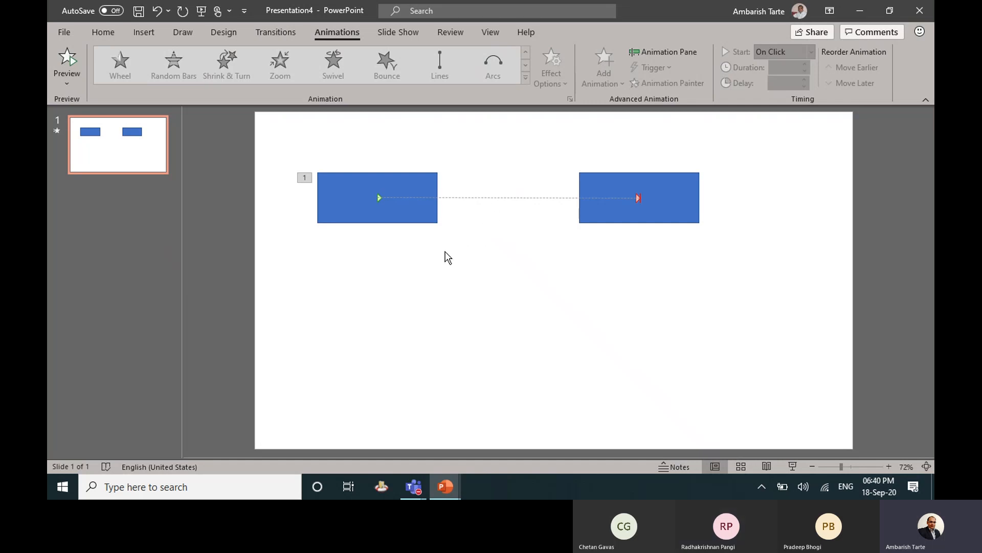
Delete the first rectangle's motion path through the Animation Pane.
{"action": "left_click", "coordinate": [677, 53]}
{"action": "left_click", "coordinate": [764, 162]}
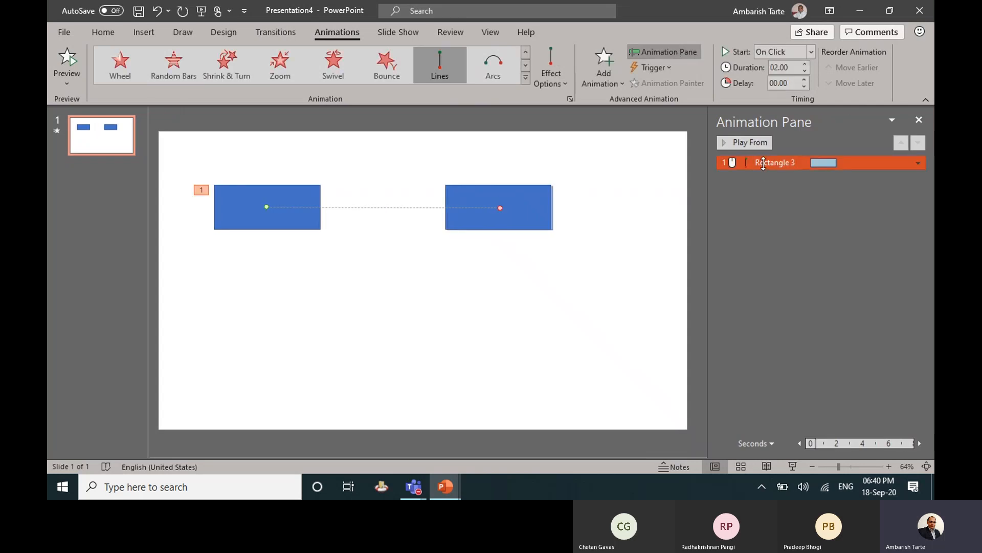
{"action": "key", "text": "Delete"}
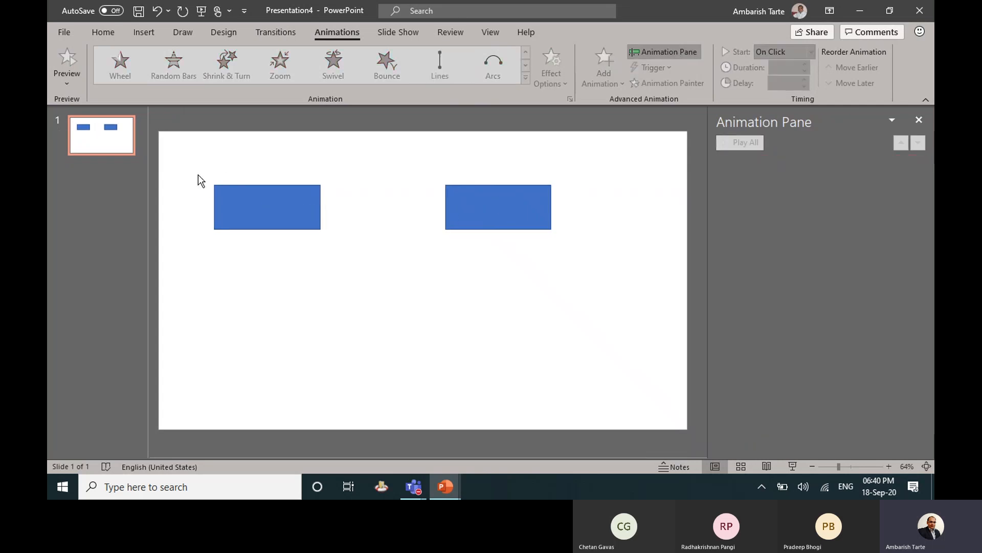
Duplicate the slide, close the Animation Pane, and move the copy's first rectangle so it partly overlaps the second.
{"action": "key", "text": "ctrl+d"}
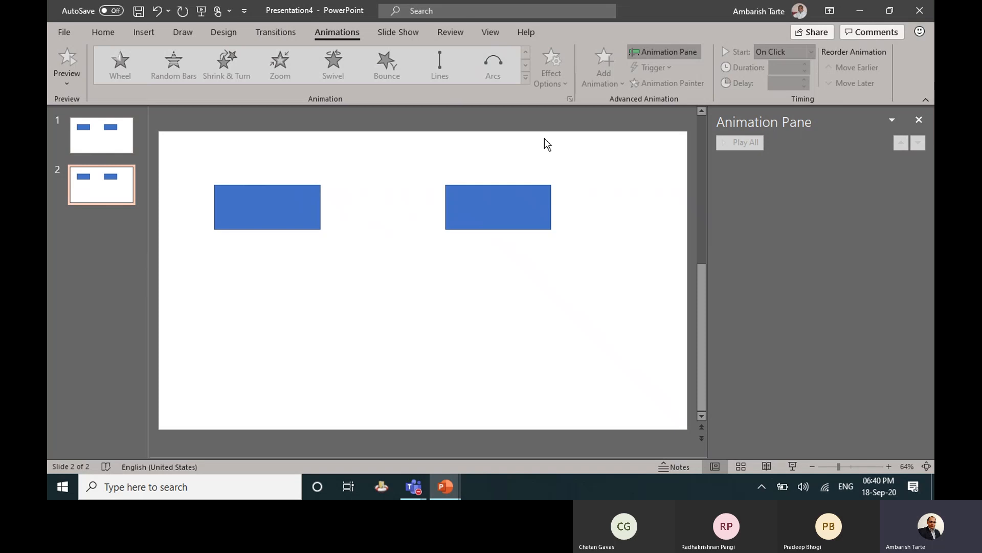
{"action": "left_click", "coordinate": [918, 121]}
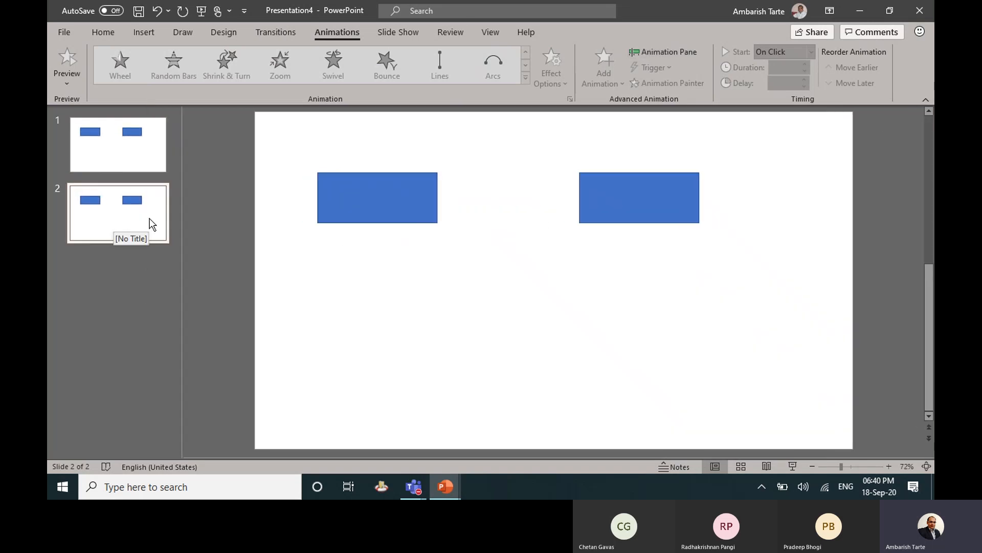
{"action": "left_click", "coordinate": [379, 213]}
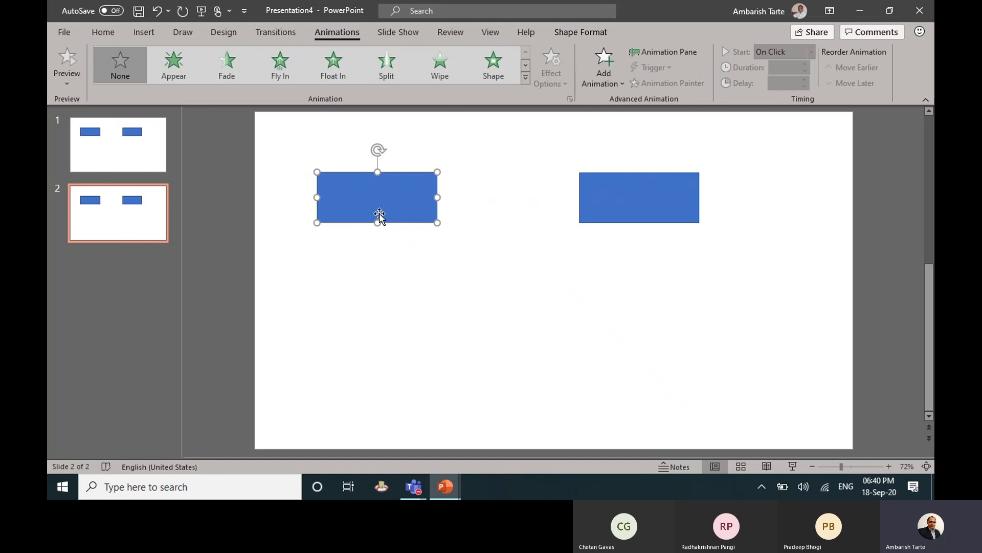
{"action": "left_click_drag", "start_coordinate": [379, 213], "coordinate": [585, 212]}
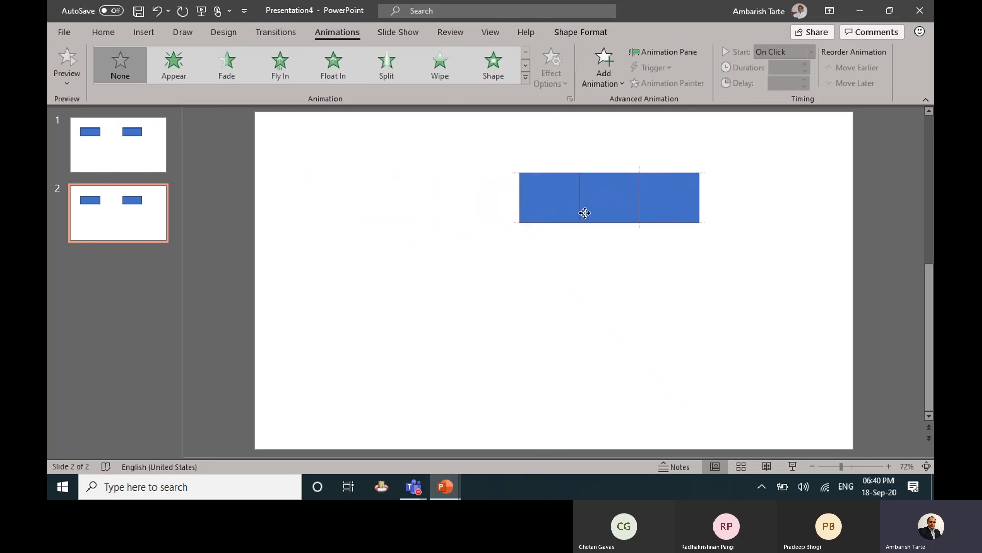
{"action": "left_click_drag", "start_coordinate": [585, 212], "coordinate": [614, 237]}
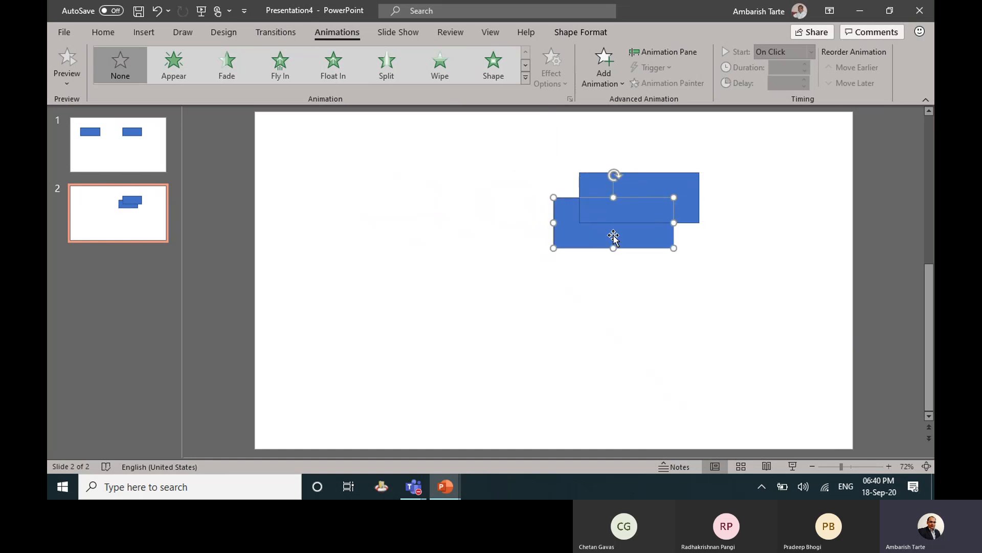
Turn on animation AutoPreview, try to preview the second slide, and briefly run the slide show from it.
{"action": "left_click", "coordinate": [64, 81]}
{"action": "left_click", "coordinate": [83, 118]}
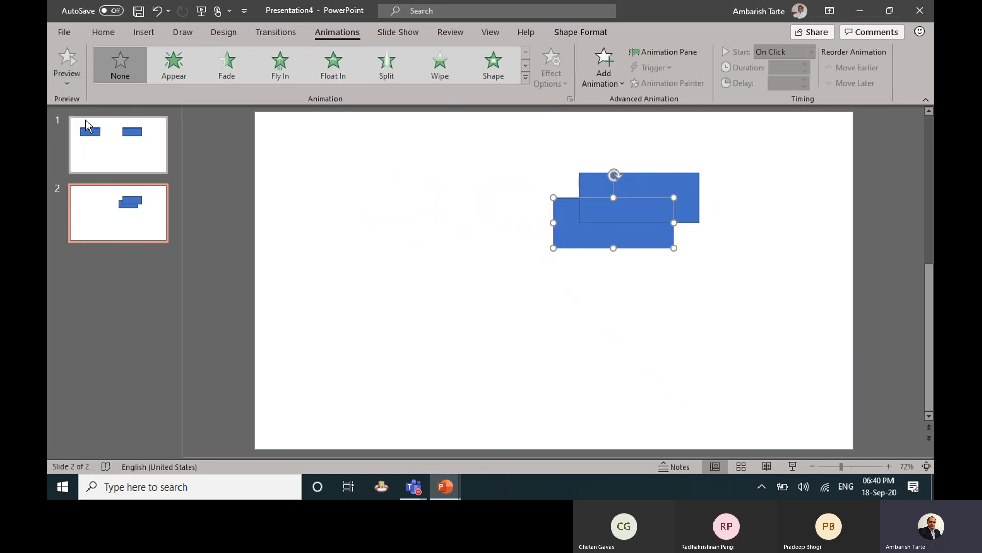
{"action": "left_click", "coordinate": [237, 229]}
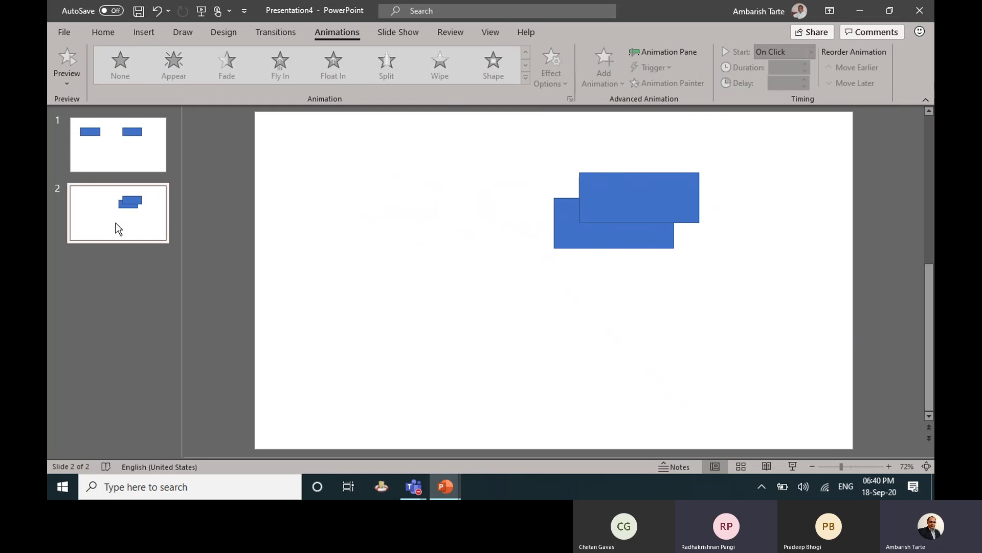
{"action": "left_click", "coordinate": [69, 86]}
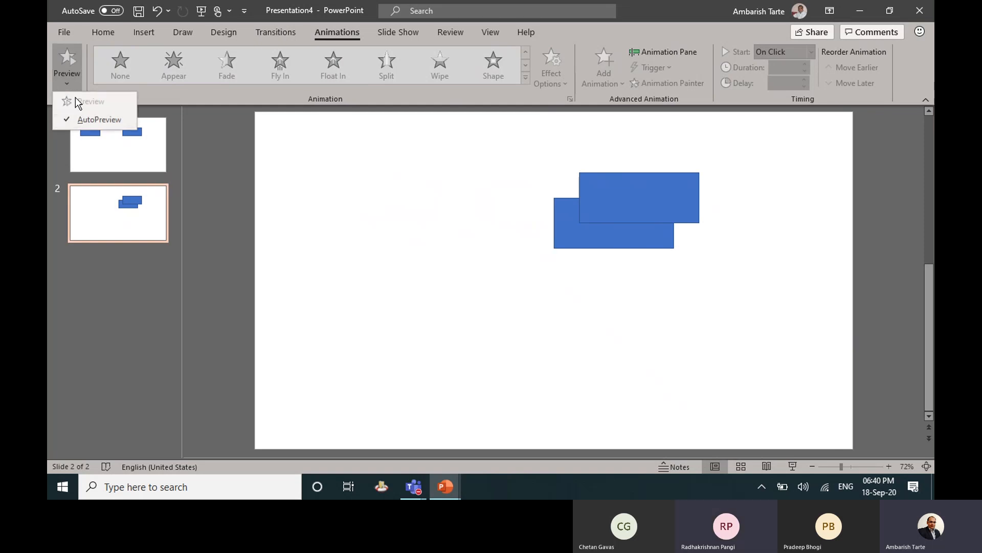
{"action": "left_click", "coordinate": [116, 211]}
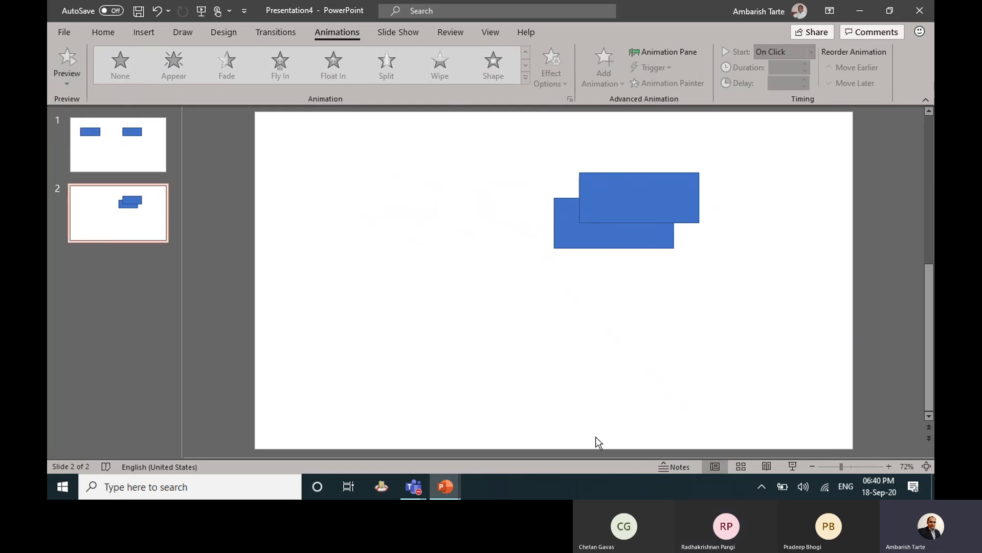
{"action": "left_click", "coordinate": [793, 465]}
{"action": "key", "text": "Escape"}
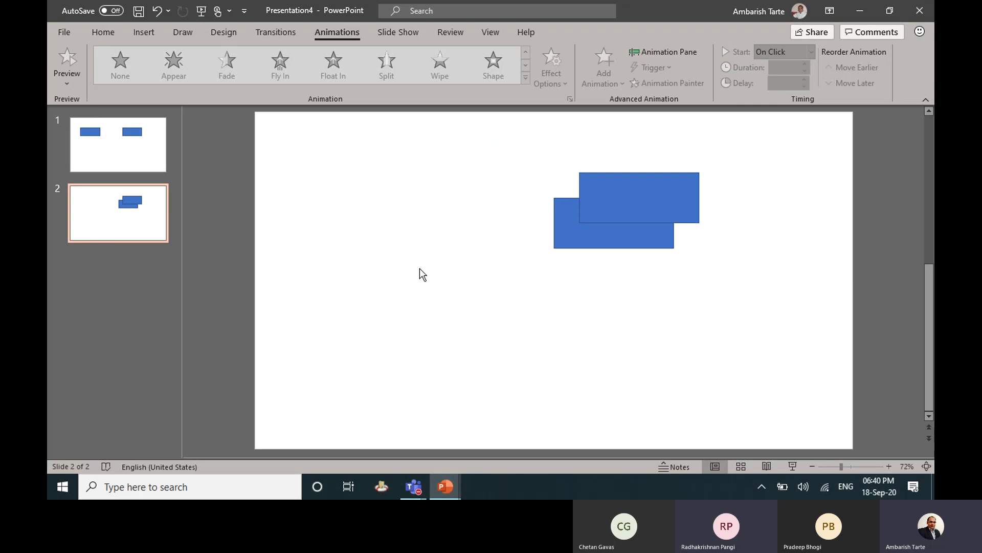
Turn off animation AutoPreview while on the first slide and return to the second slide.
{"action": "left_click", "coordinate": [109, 125]}
{"action": "left_click", "coordinate": [75, 76]}
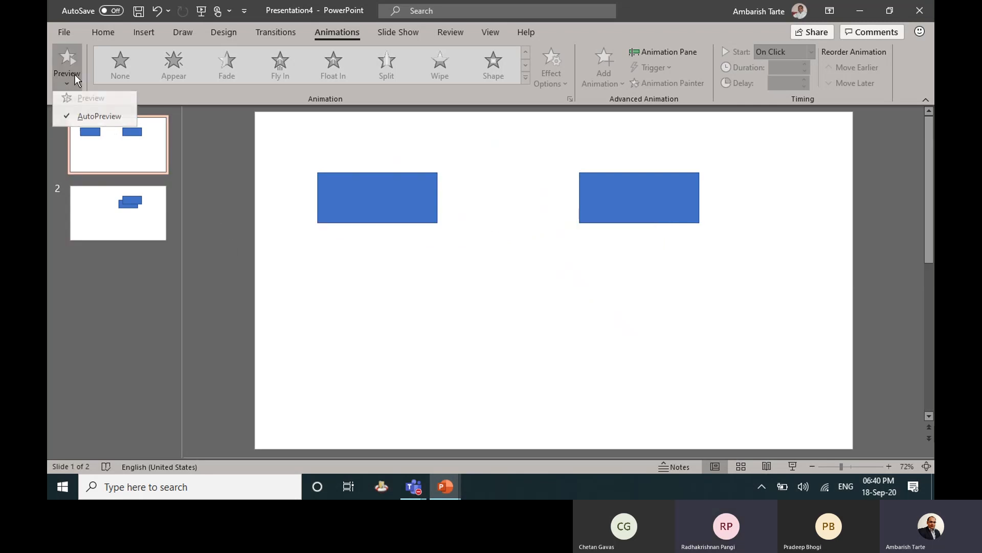
{"action": "left_click", "coordinate": [86, 115]}
{"action": "left_click", "coordinate": [128, 214]}
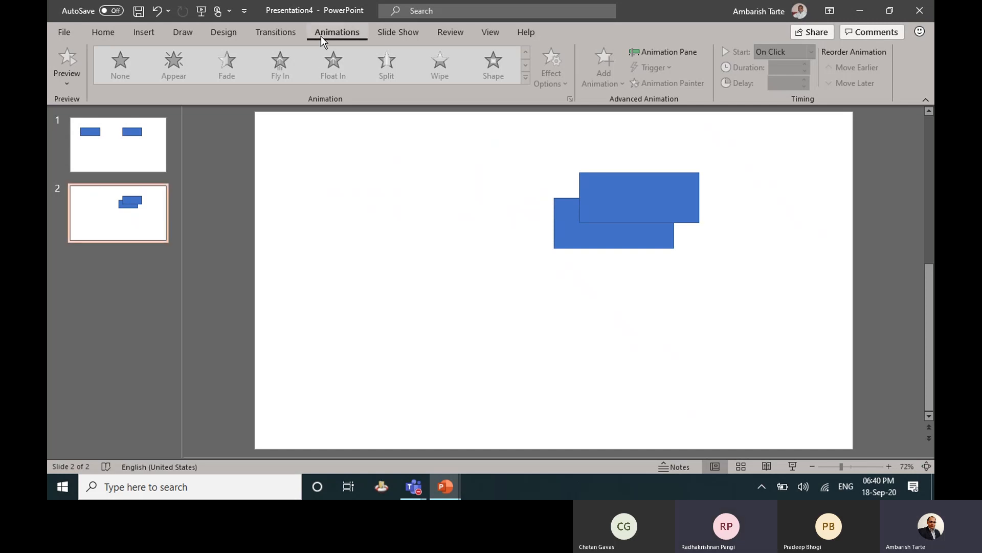
Apply the Morph transition to the second slide and preview it.
{"action": "left_click", "coordinate": [279, 34]}
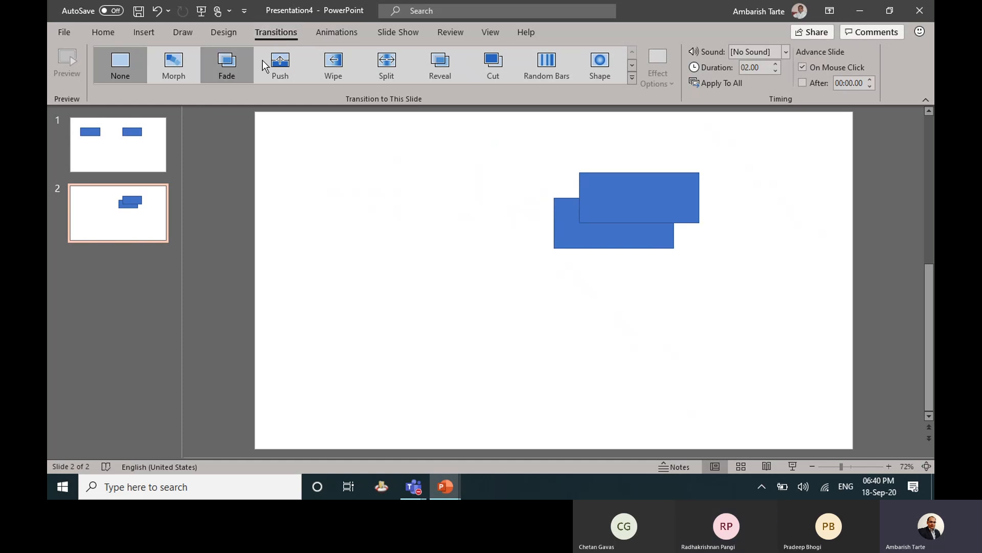
{"action": "left_click", "coordinate": [181, 67]}
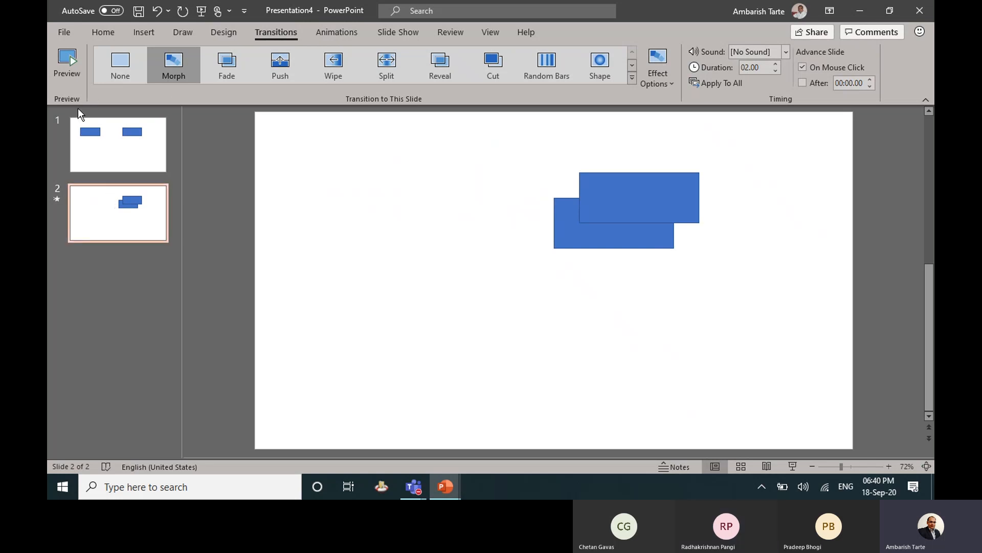
{"action": "left_click", "coordinate": [74, 78]}
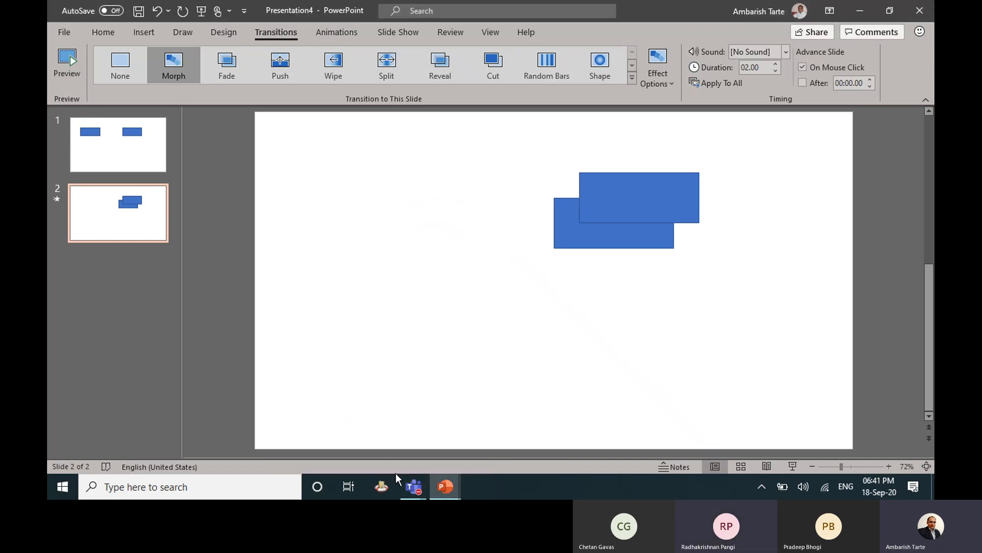
Switch to Teams and check the PowerPoint - Open Batch meeting details and the meeting chat.
{"action": "mouse_move", "coordinate": [413, 486]}
{"action": "left_click", "coordinate": [459, 419]}
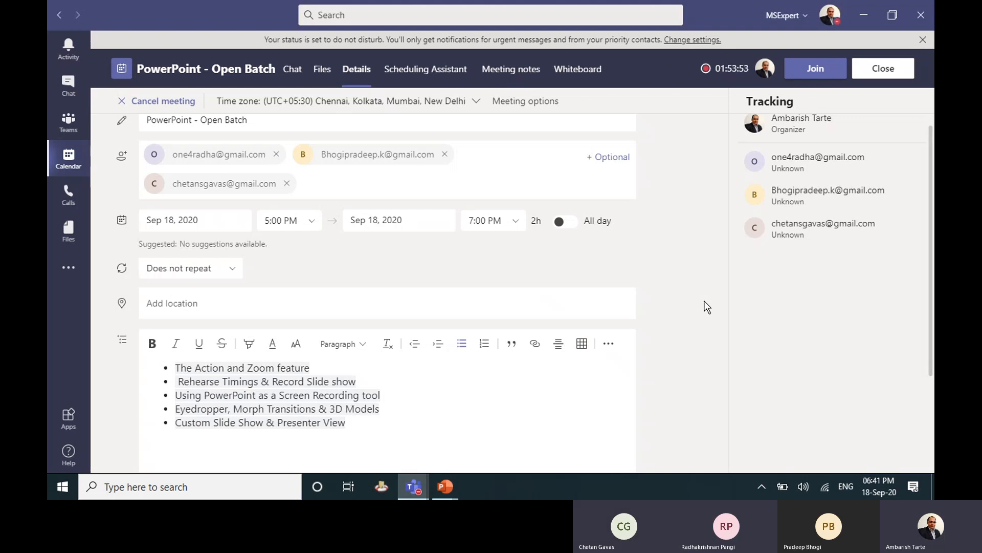
{"action": "mouse_move", "coordinate": [413, 486]}
{"action": "left_click", "coordinate": [496, 424]}
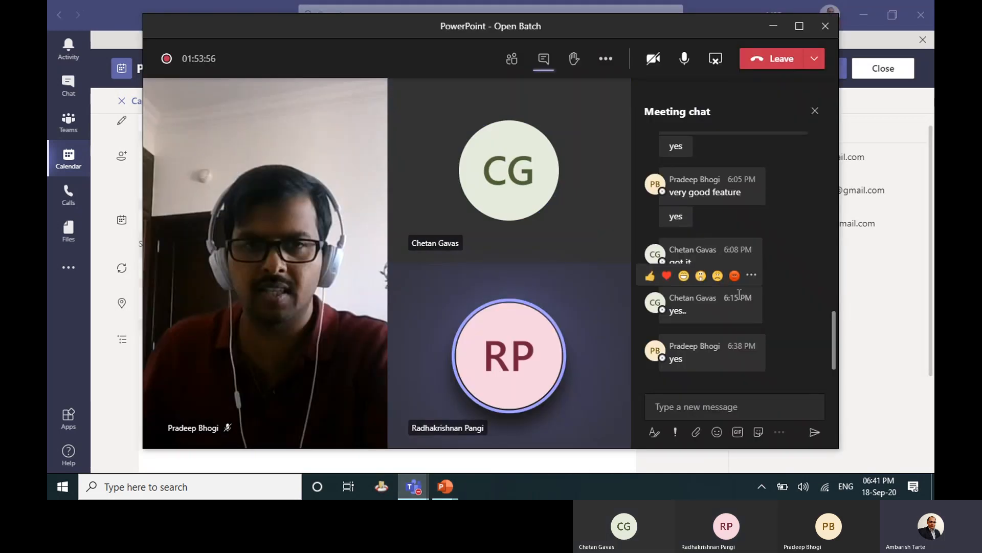
{"action": "key", "text": "alt+Tab"}
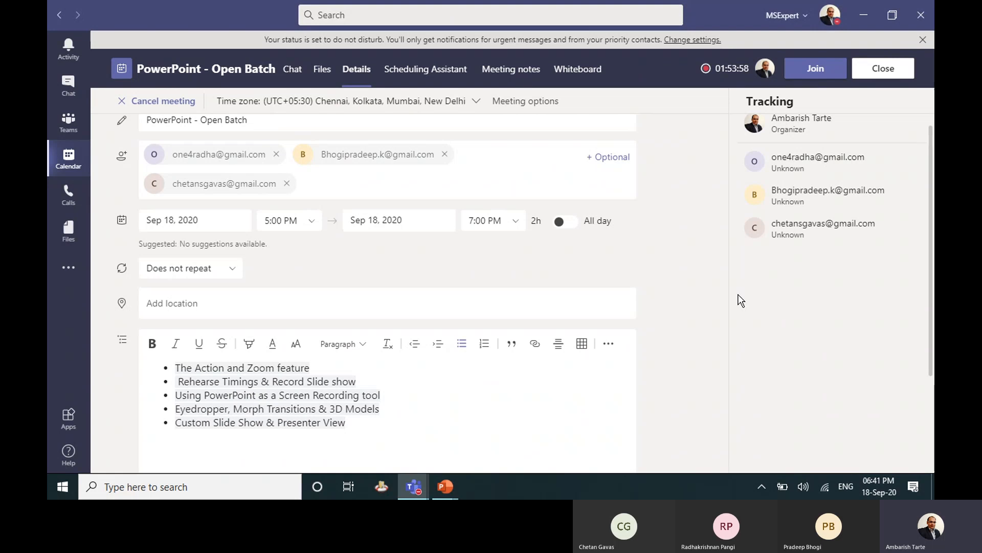
Show the desktop and reopen the PowerPoint - Open Batch meeting details in Teams to review the topic list.
{"action": "key", "text": "super+d"}
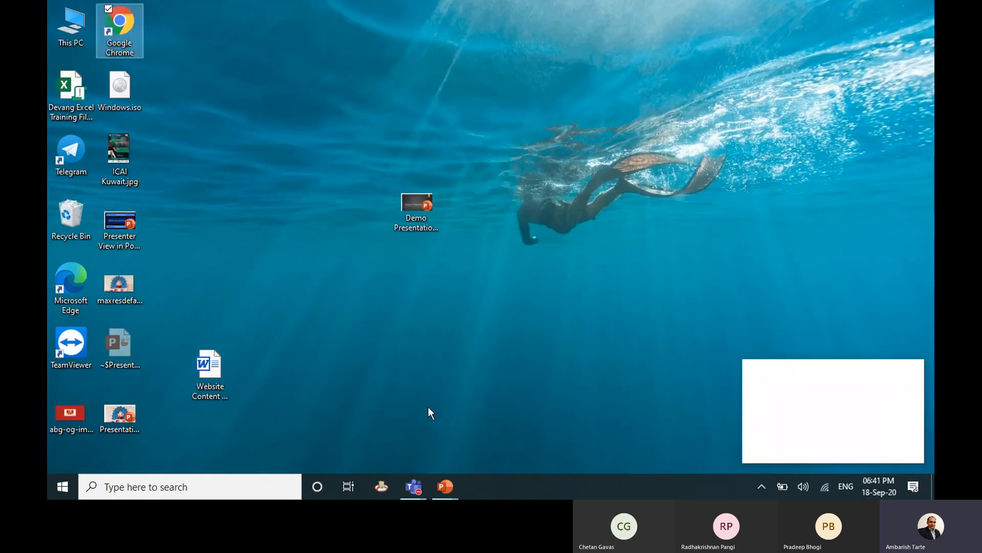
{"action": "mouse_move", "coordinate": [449, 490]}
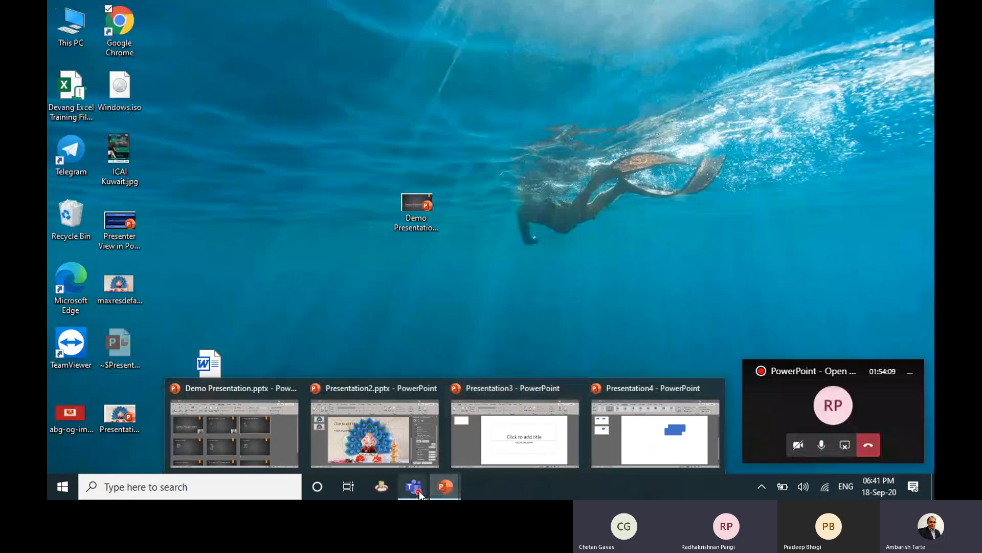
{"action": "mouse_move", "coordinate": [420, 495]}
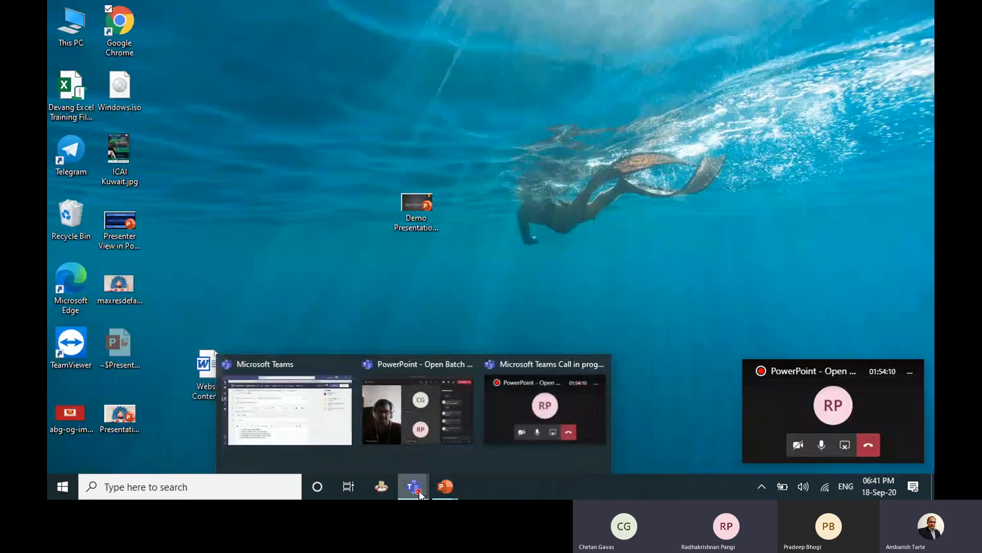
{"action": "left_click", "coordinate": [338, 401]}
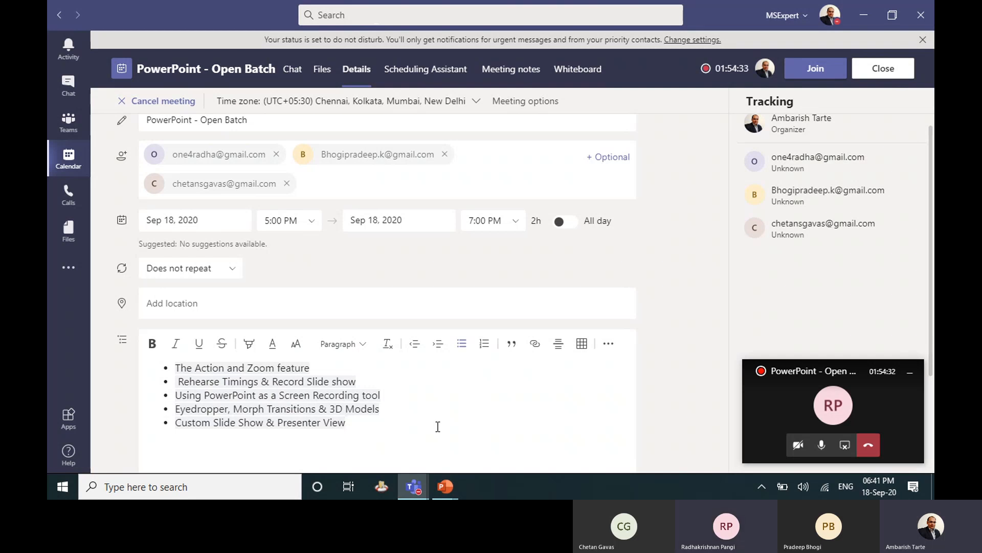
Return to the desktop, bring up Presentation3 in PowerPoint, and close it.
{"action": "key", "text": "super+d"}
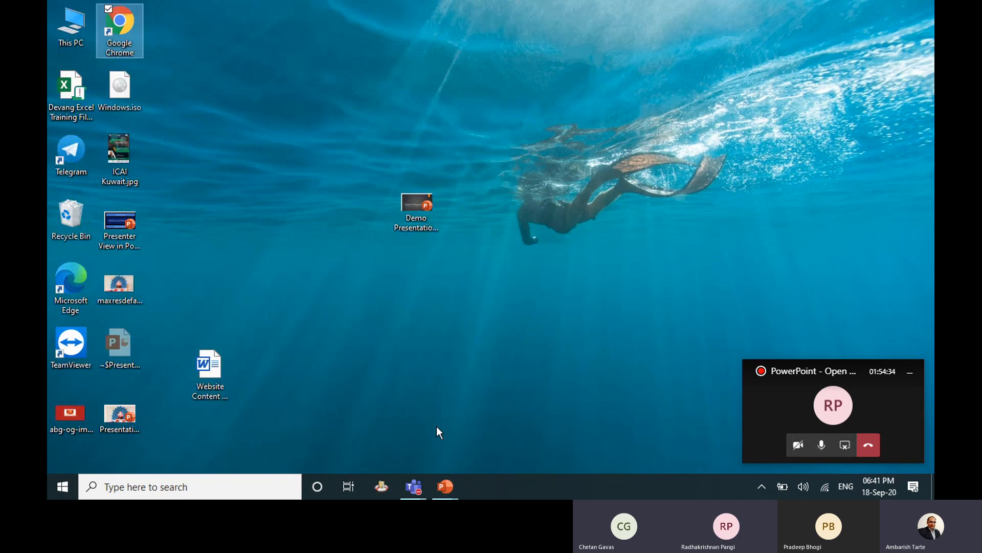
{"action": "left_click", "coordinate": [446, 487]}
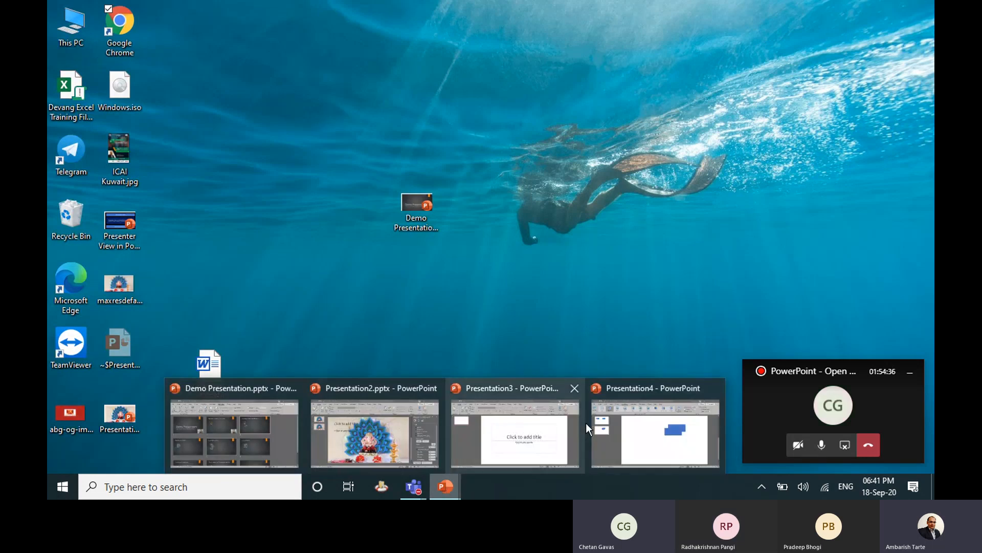
{"action": "left_click", "coordinate": [568, 424]}
{"action": "left_click", "coordinate": [920, 13]}
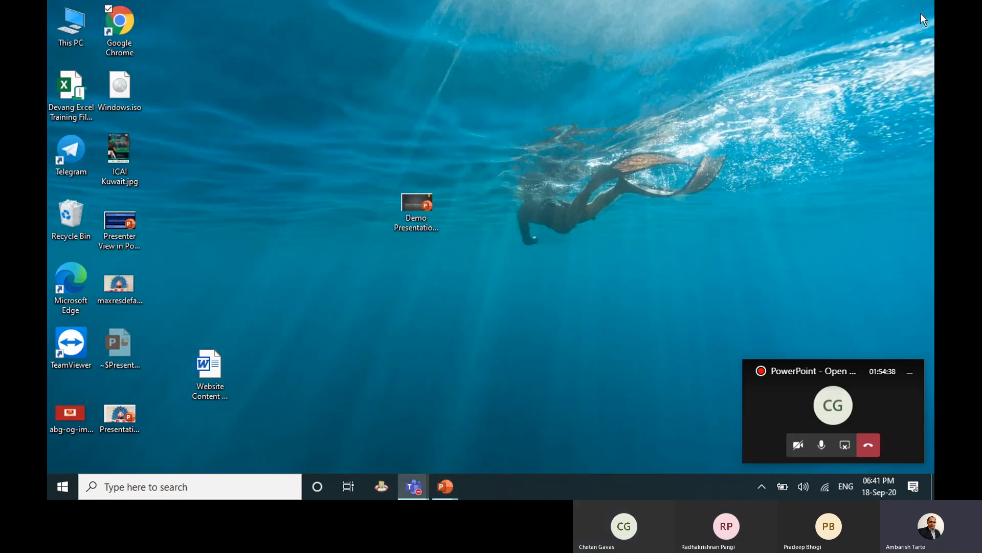
Bring up Presentation4 in PowerPoint and close it without saving the changes.
{"action": "mouse_move", "coordinate": [453, 483]}
{"action": "left_click", "coordinate": [572, 444]}
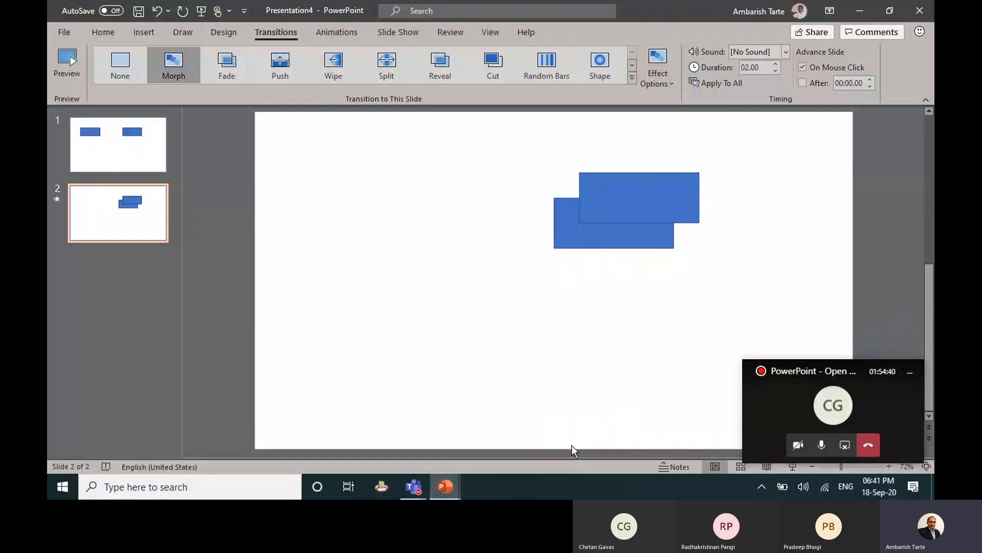
{"action": "left_click", "coordinate": [920, 11]}
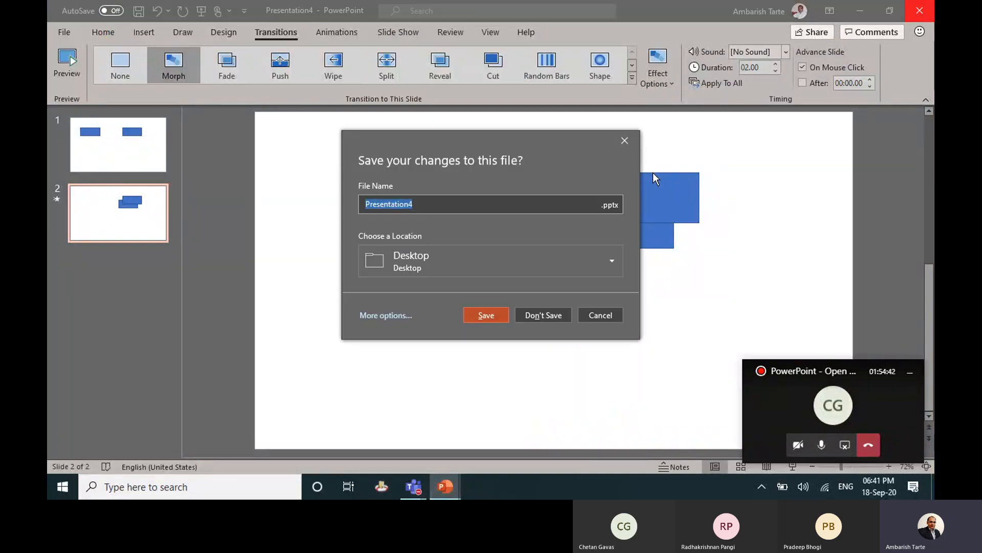
{"action": "left_click", "coordinate": [554, 314]}
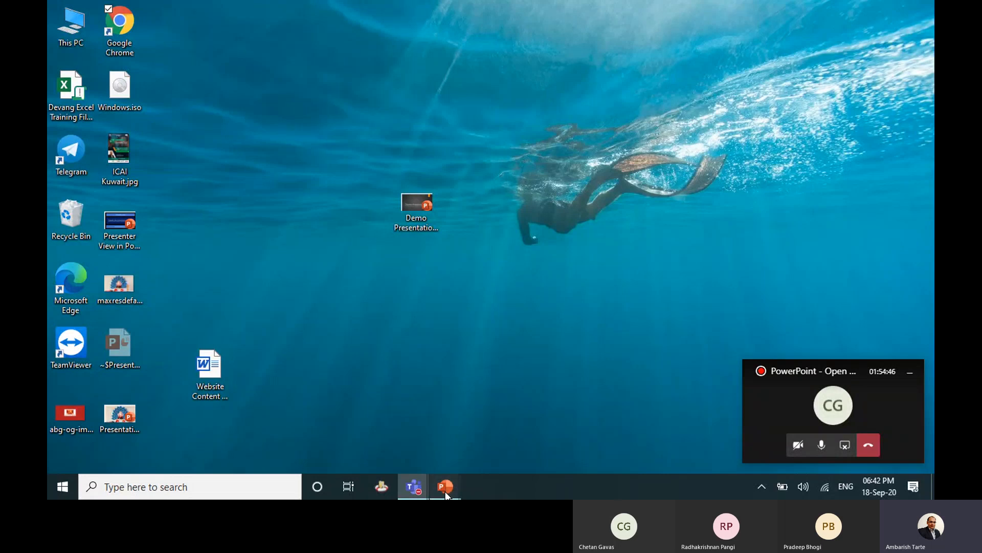
Bring up Presentation2 with the picture background and close it, saving its changes.
{"action": "mouse_move", "coordinate": [445, 486]}
{"action": "left_click", "coordinate": [512, 446]}
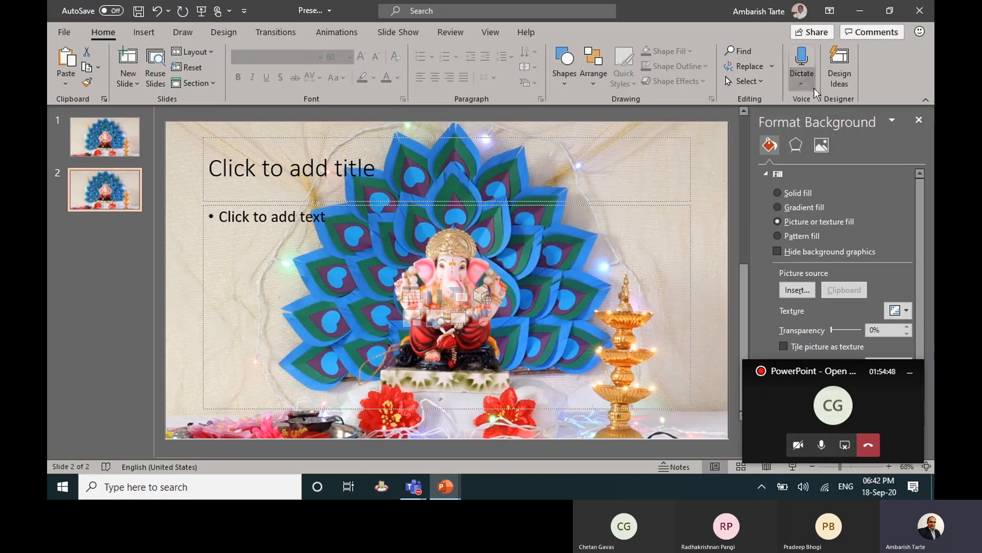
{"action": "left_click", "coordinate": [924, 16]}
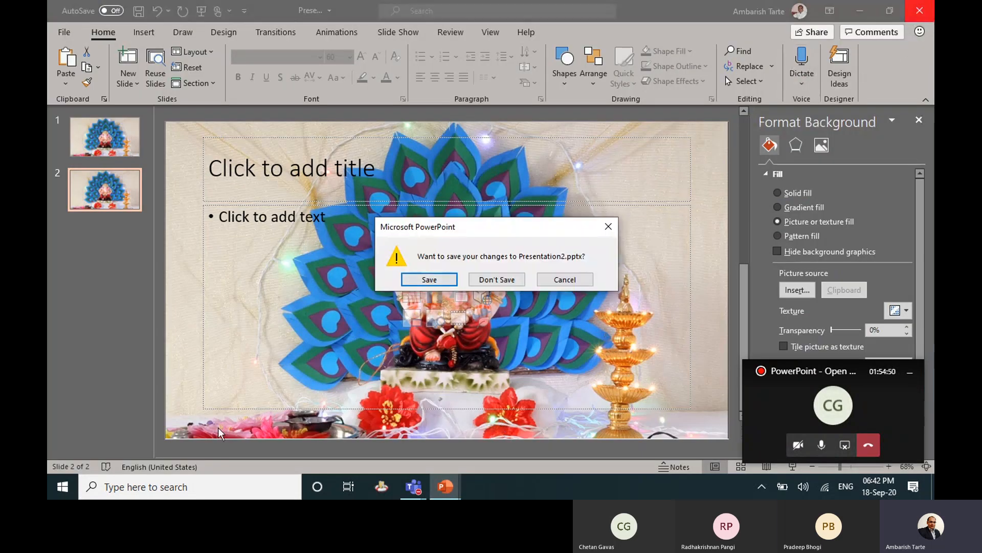
{"action": "left_click", "coordinate": [433, 283]}
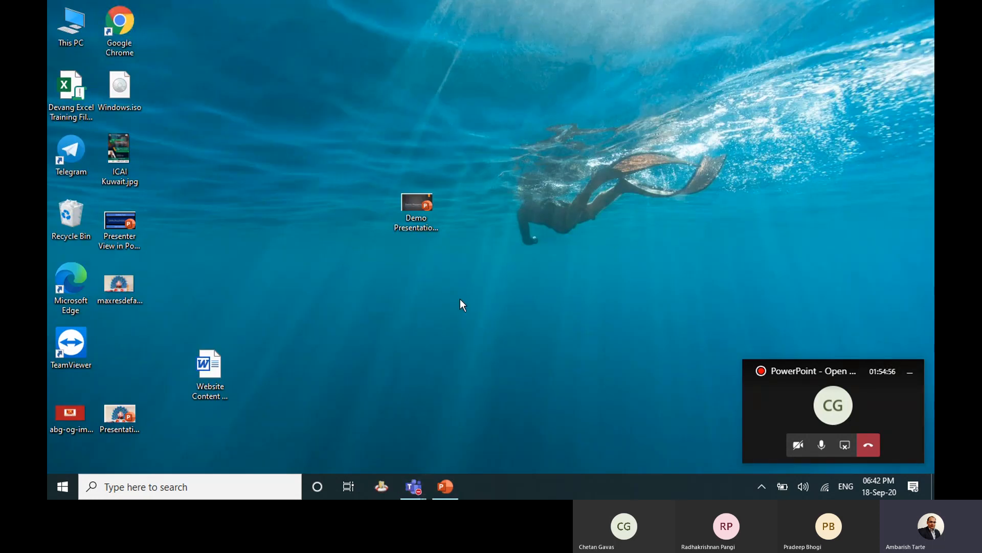
Bring up the Demo Presentation from the desktop and close it, saving its changes.
{"action": "left_click", "coordinate": [117, 241]}
{"action": "left_click", "coordinate": [443, 486]}
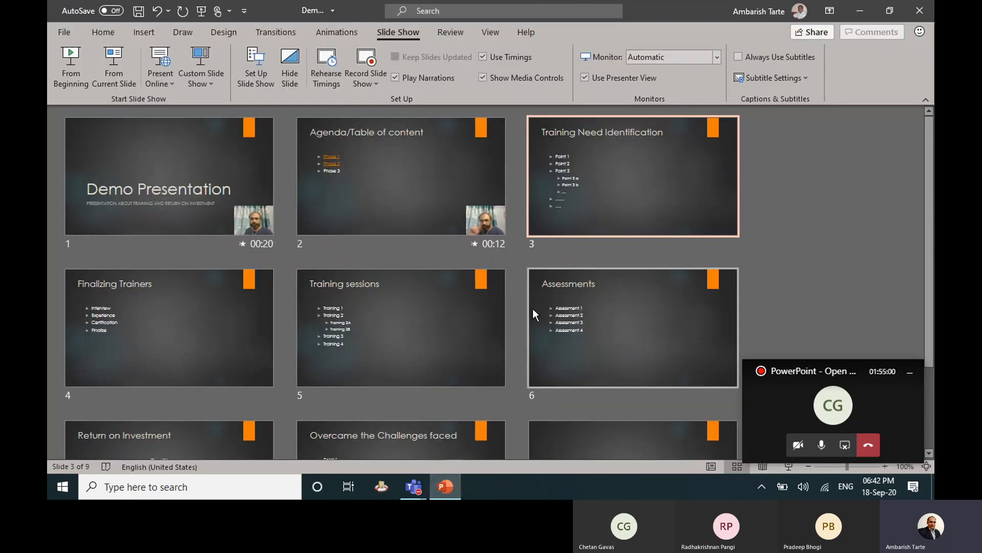
{"action": "left_click", "coordinate": [919, 10]}
{"action": "left_click", "coordinate": [429, 280]}
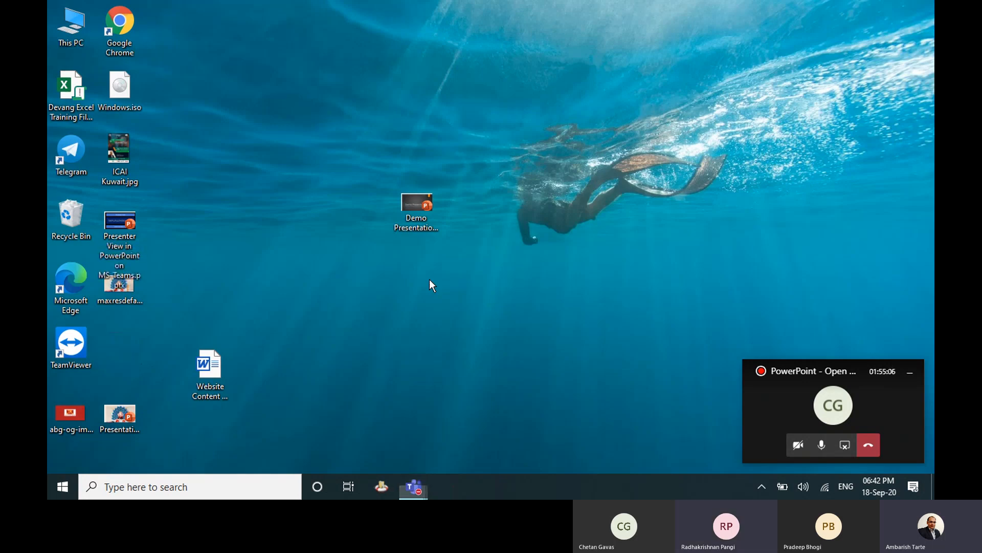
Reopen the Demo Presentation file from the desktop and switch it from Slide Sorter to Normal view.
{"action": "left_click", "coordinate": [415, 227]}
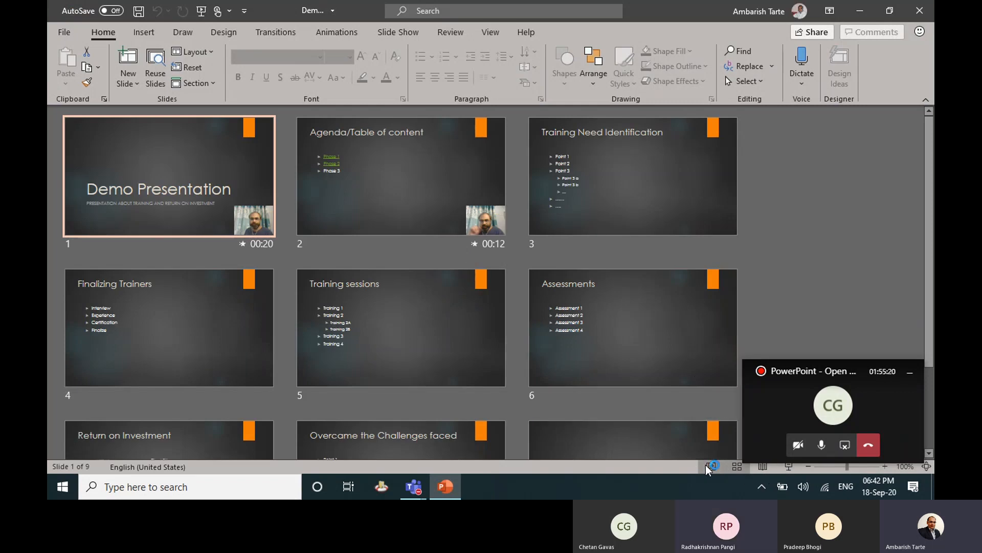
{"action": "left_click", "coordinate": [706, 467]}
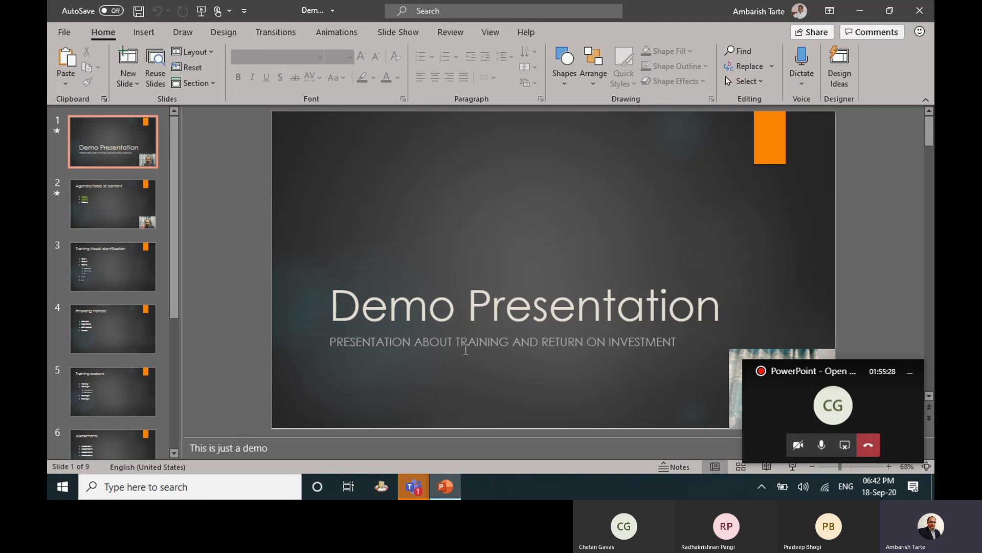
Switch to the PowerPoint - Open Batch meeting in Teams to check its chat, and return to the Demo Presentation.
{"action": "left_click", "coordinate": [414, 486]}
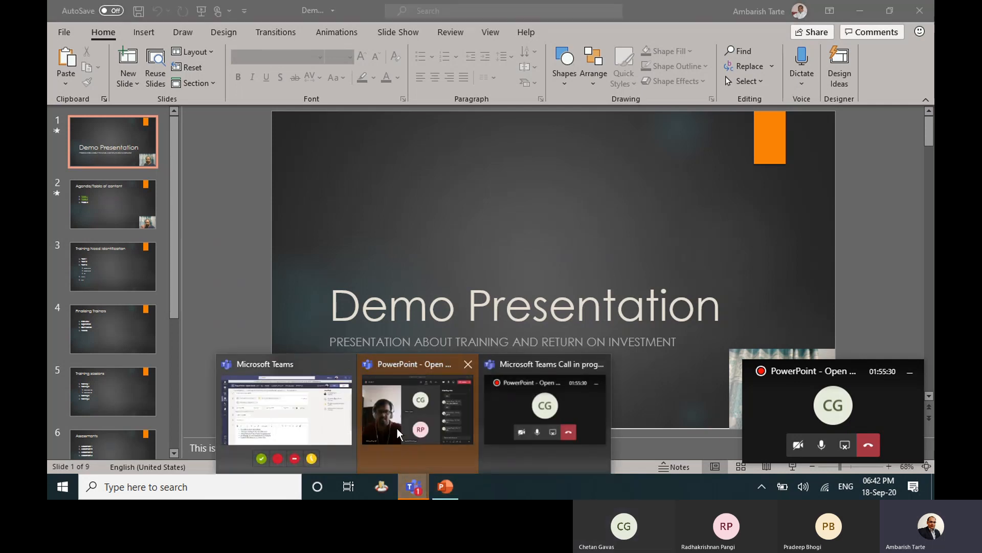
{"action": "left_click", "coordinate": [399, 434]}
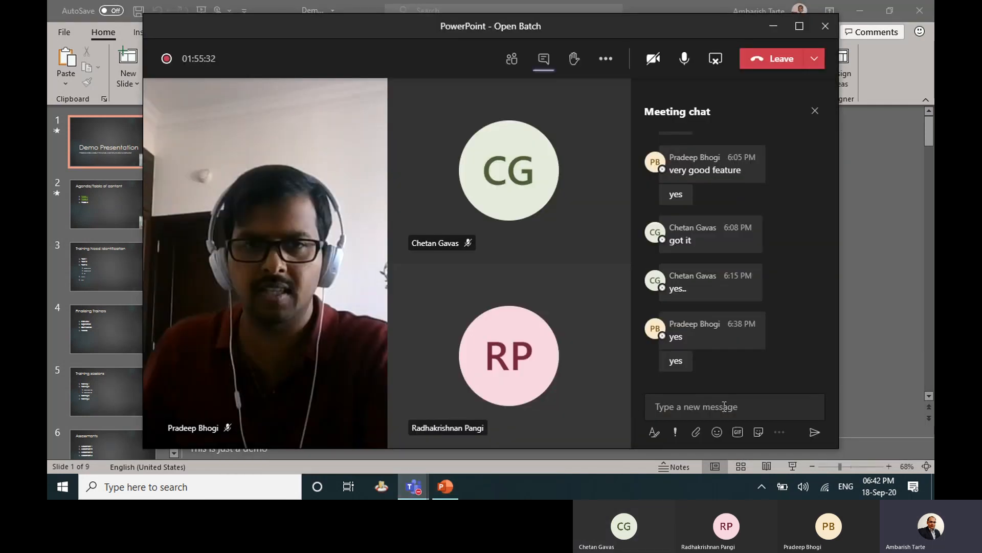
{"action": "key", "text": "alt+Tab"}
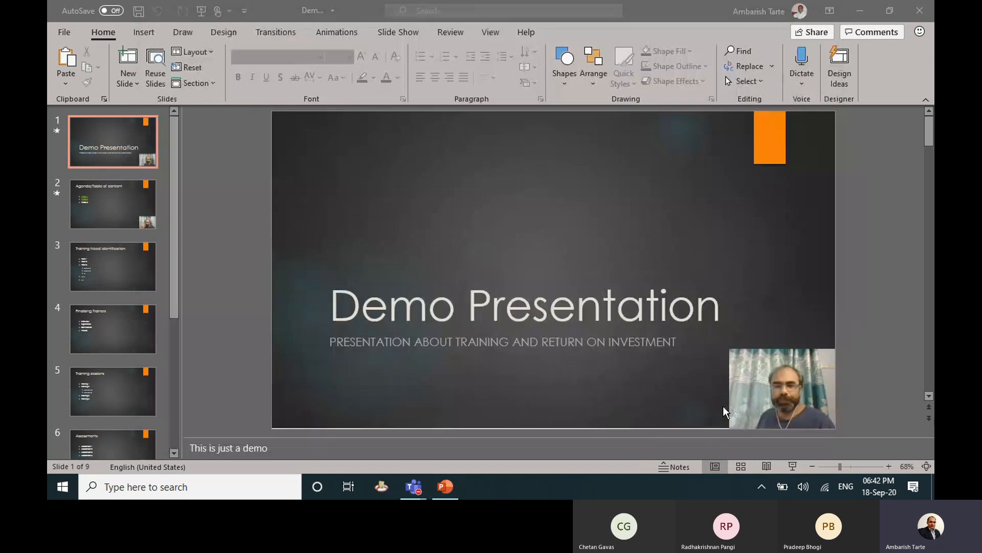